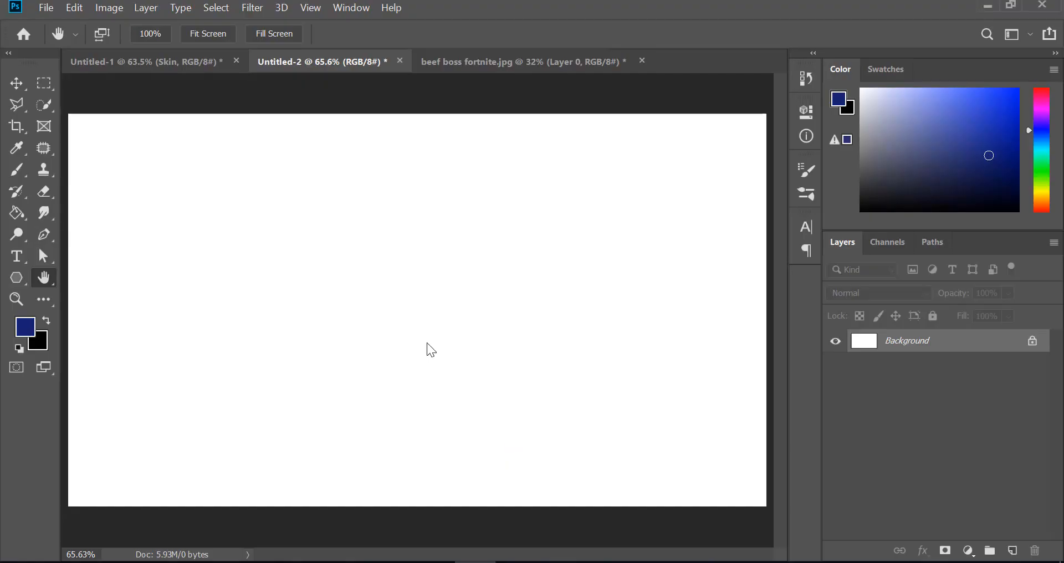
- Check the canvas dimensions and resolution of the blank Untitled-2 document in the Image Size settings
click(121, 7)
click(142, 122)
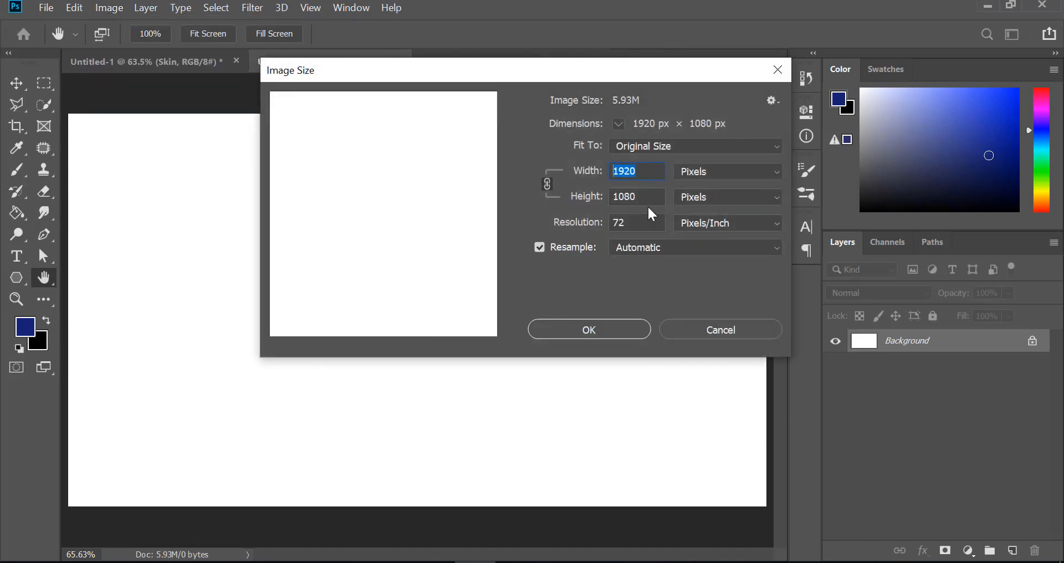
click(585, 330)
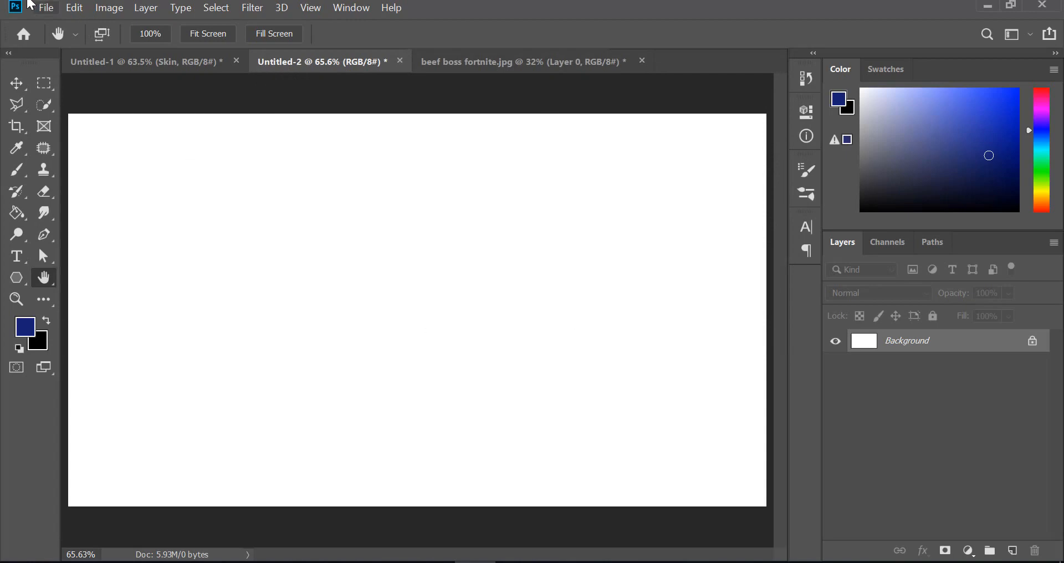
- Open the fortnite bg image from the Downloads folder and unlock its background layer
click(45, 9)
click(74, 40)
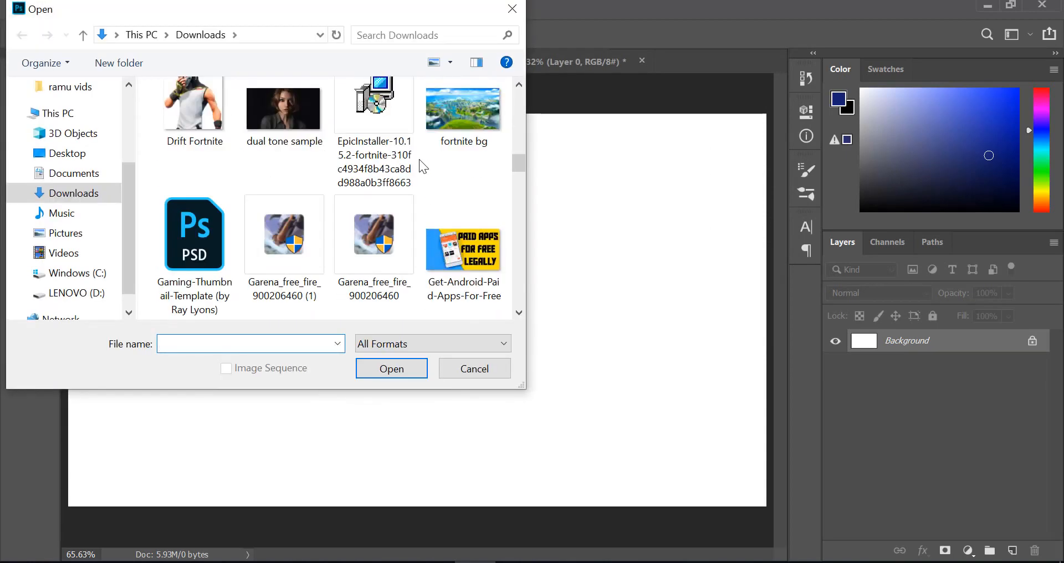
double_click(455, 131)
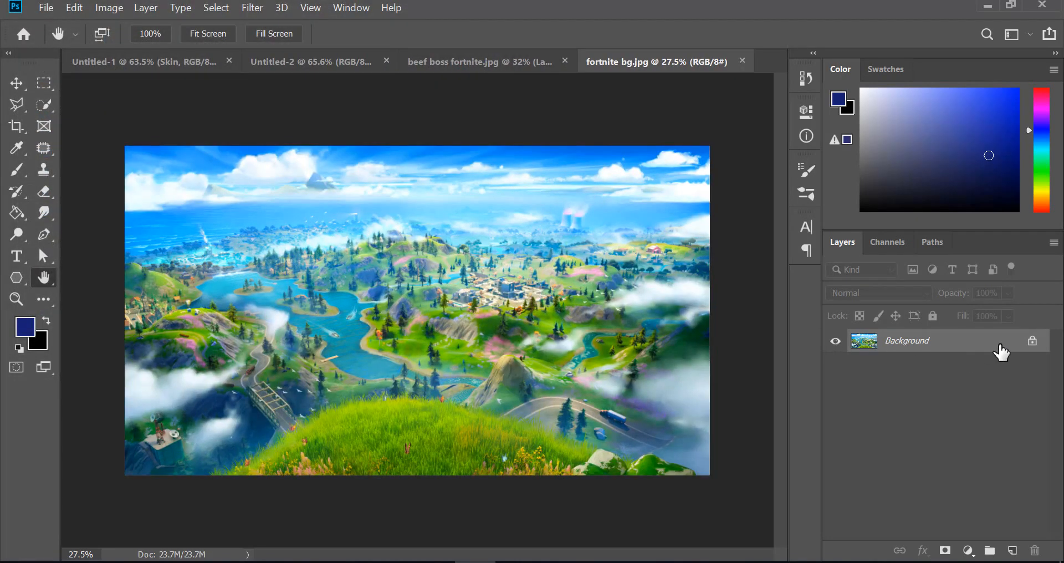
click(1033, 341)
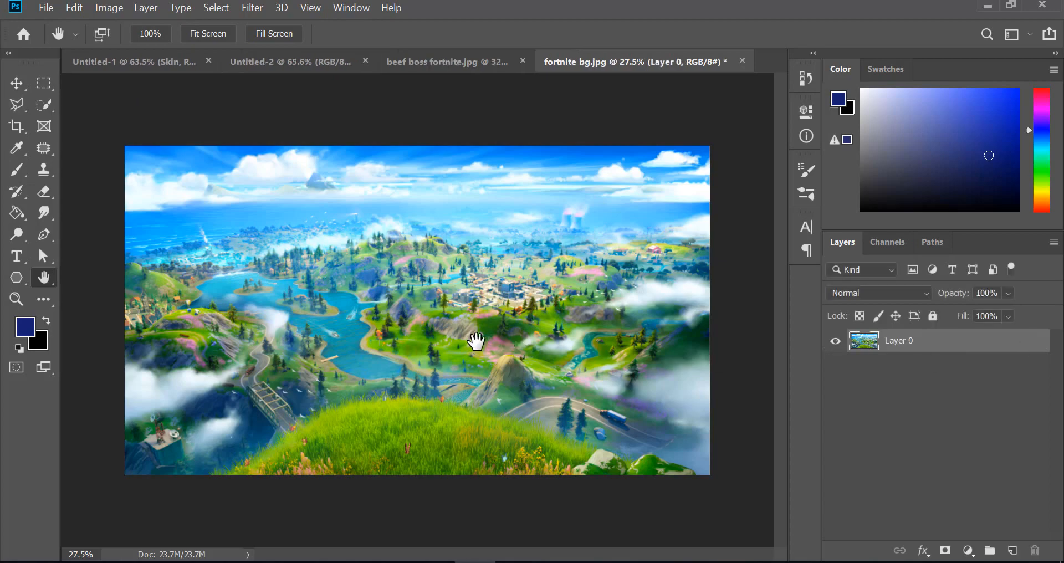
- Copy the landscape image into the Untitled-2 document as a new layer using the Move tool
key(v)
drag(471, 331, 411, 287)
scroll(409, 288, down, 2)
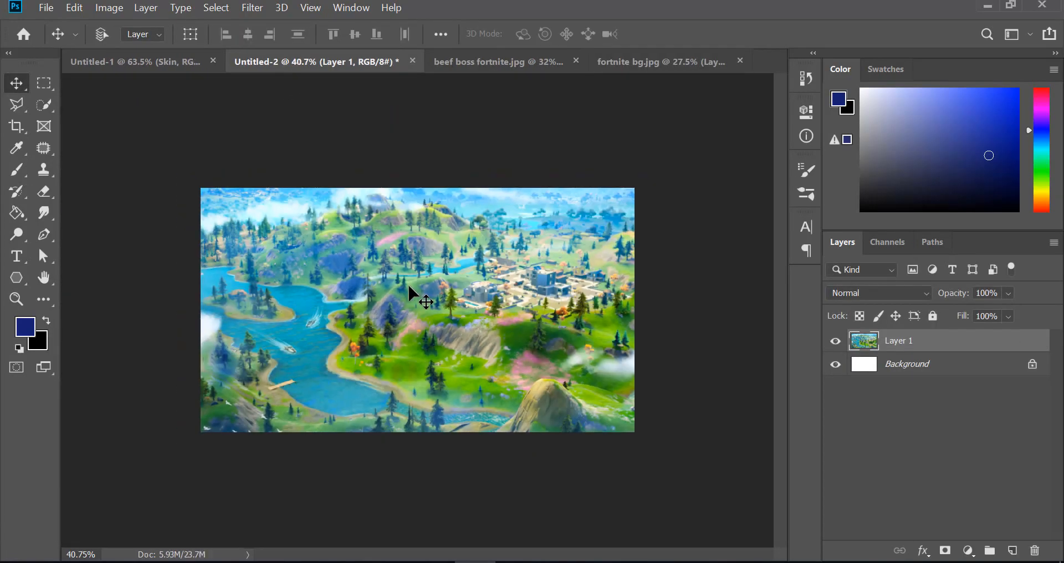
- Scale the landscape layer proportionally to about 52% and position it so that it covers the whole canvas
key(ctrl+t)
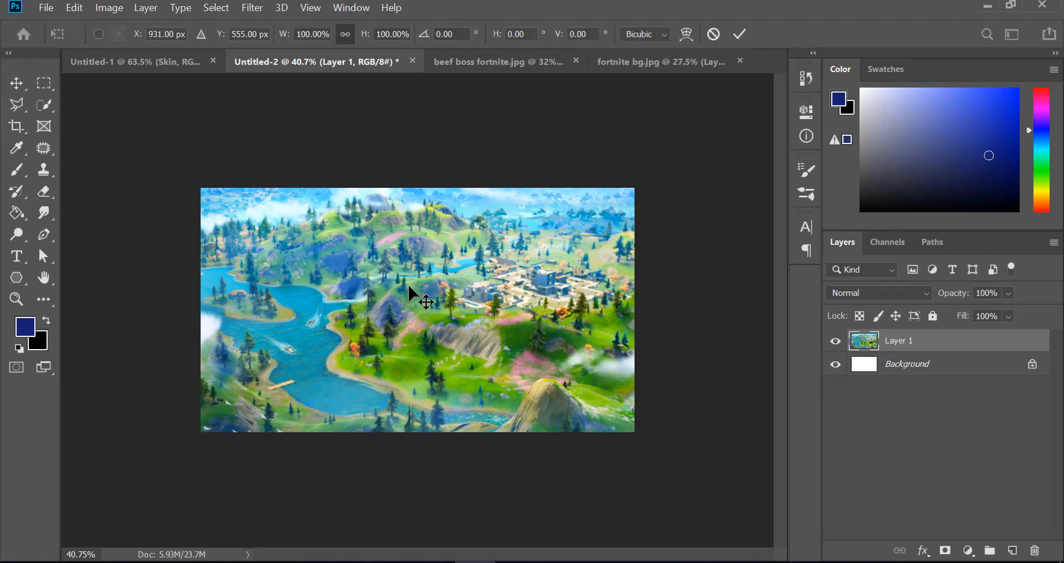
key(ctrl+minus)
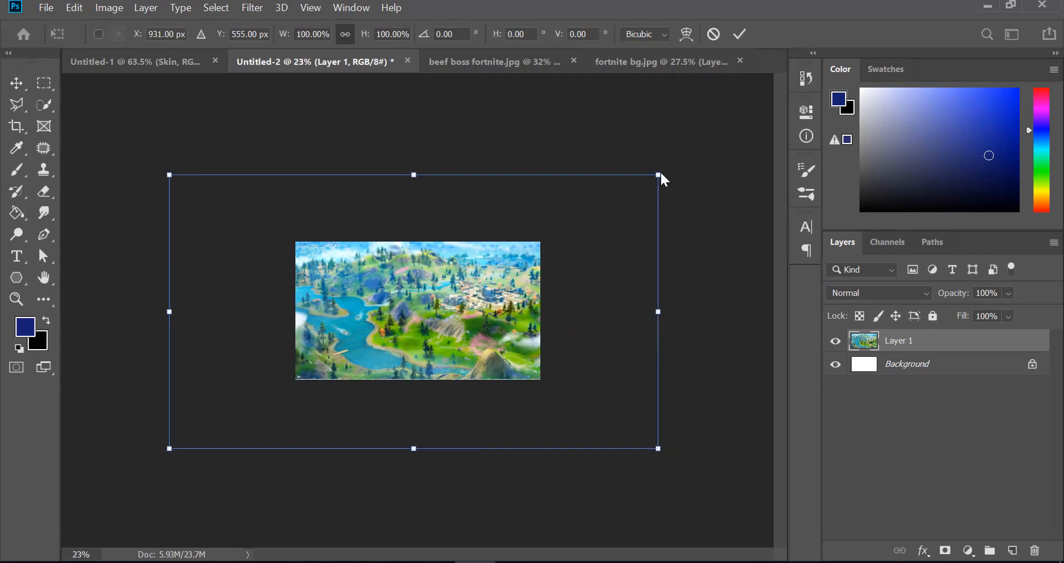
drag(659, 176, 465, 281)
drag(376, 317, 485, 289)
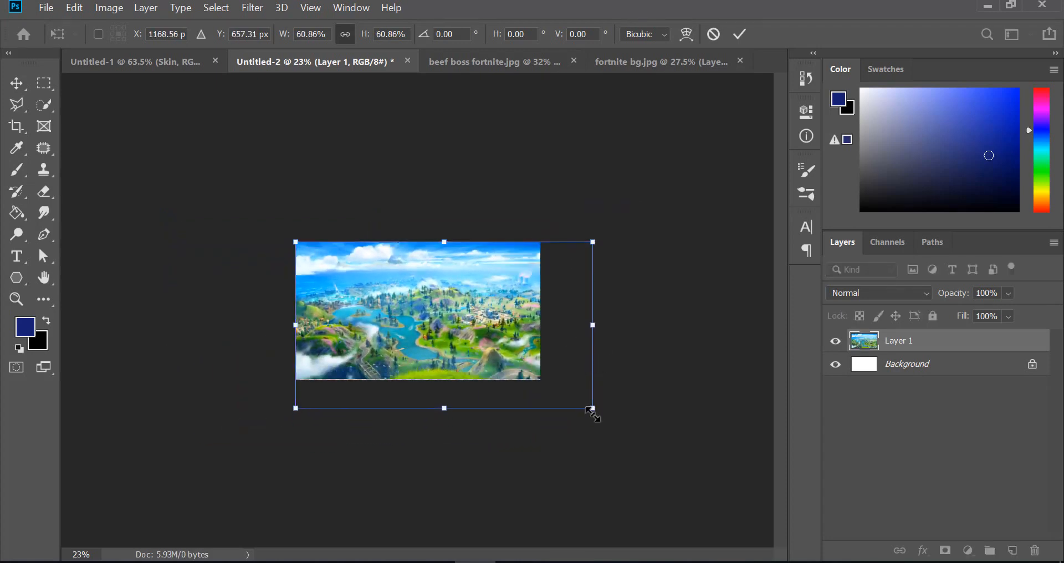
drag(591, 411, 549, 384)
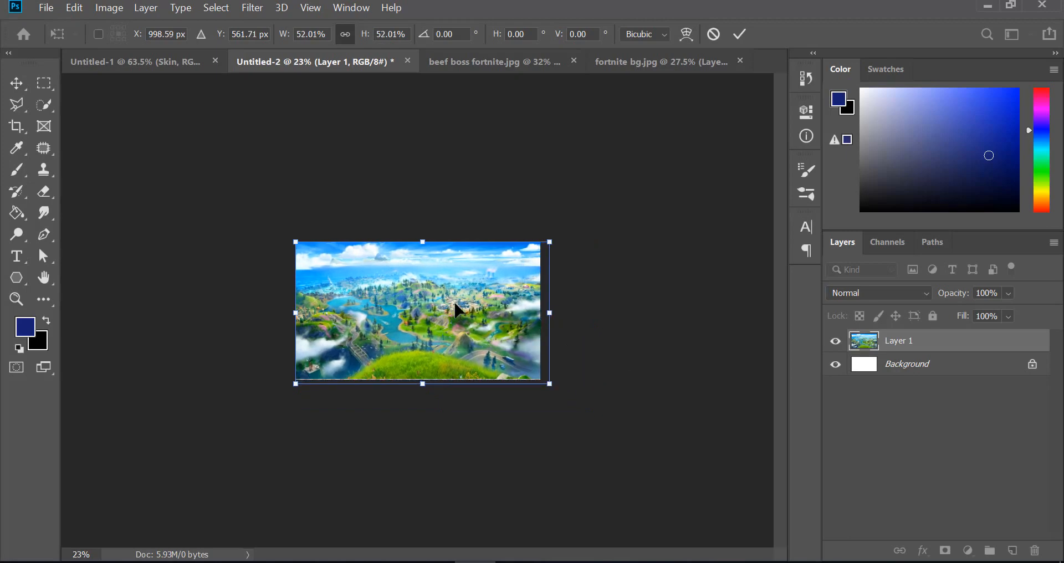
scroll(455, 310, up, 6)
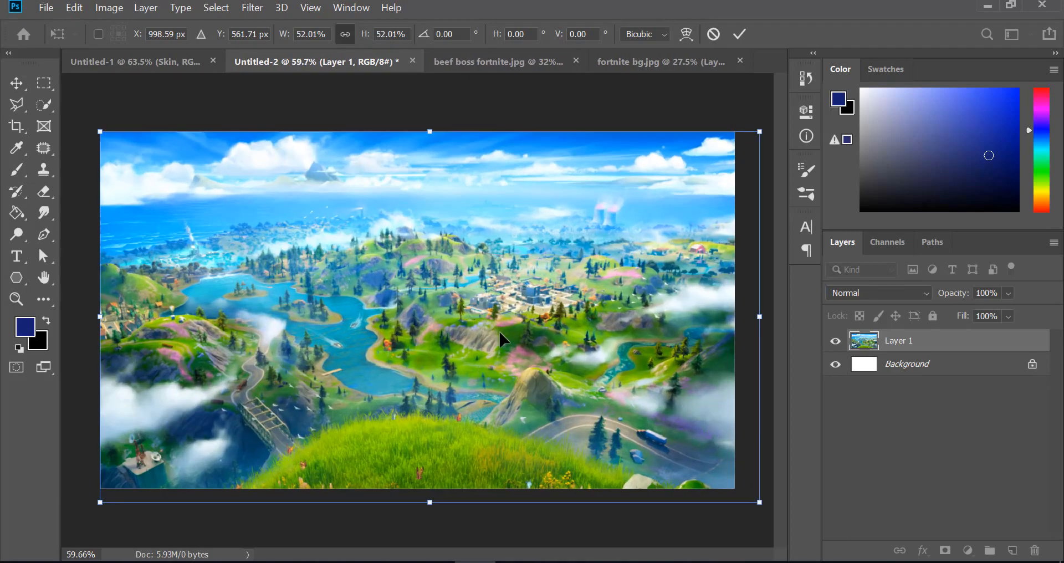
key(Return)
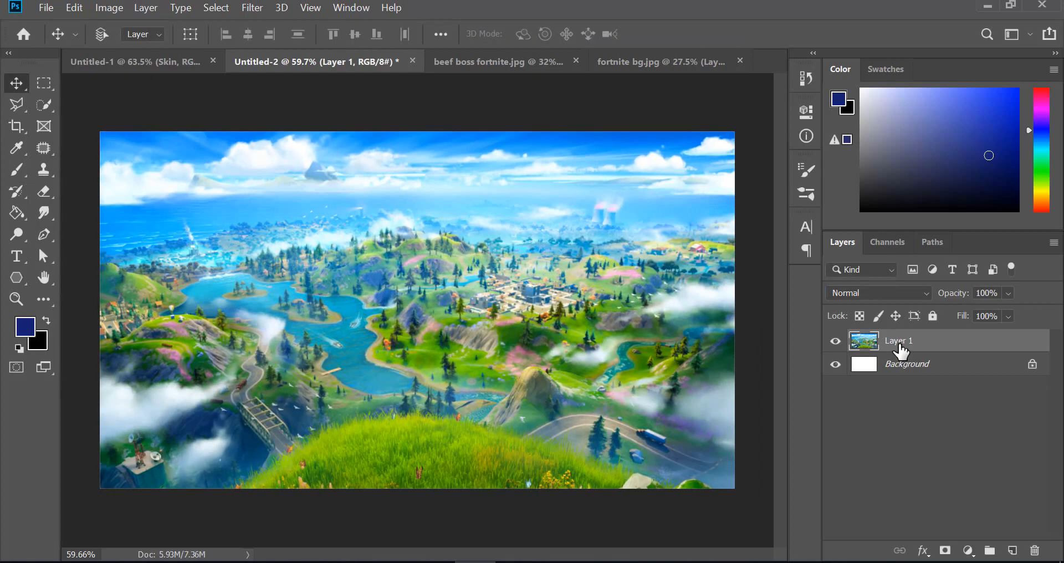
- Duplicate the landscape layer twice and apply a Gaussian Blur with a 4-pixel radius to the topmost copy
key(ctrl+j)
key(ctrl+j)
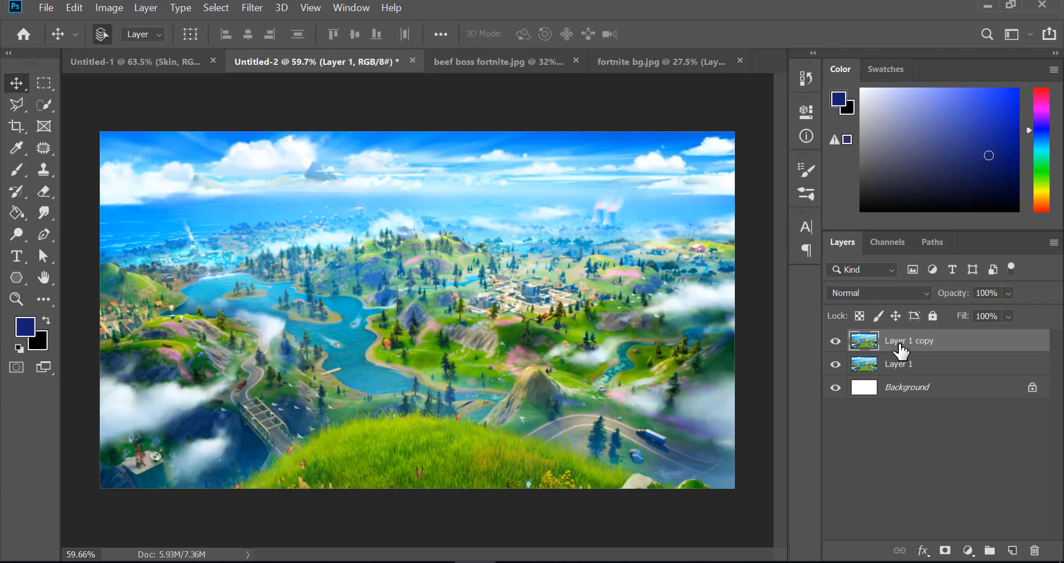
click(253, 8)
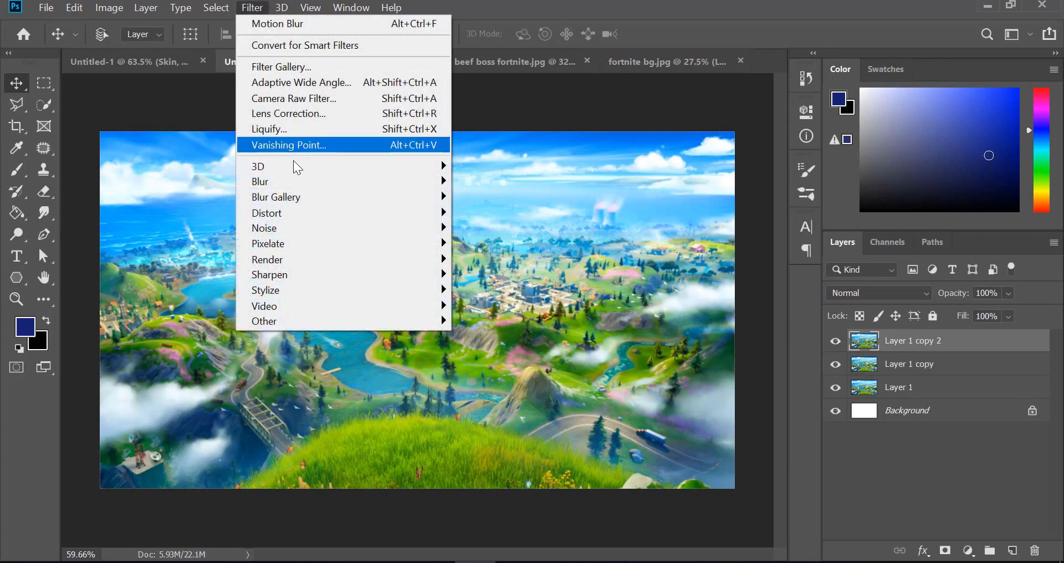
mouse_move(304, 180)
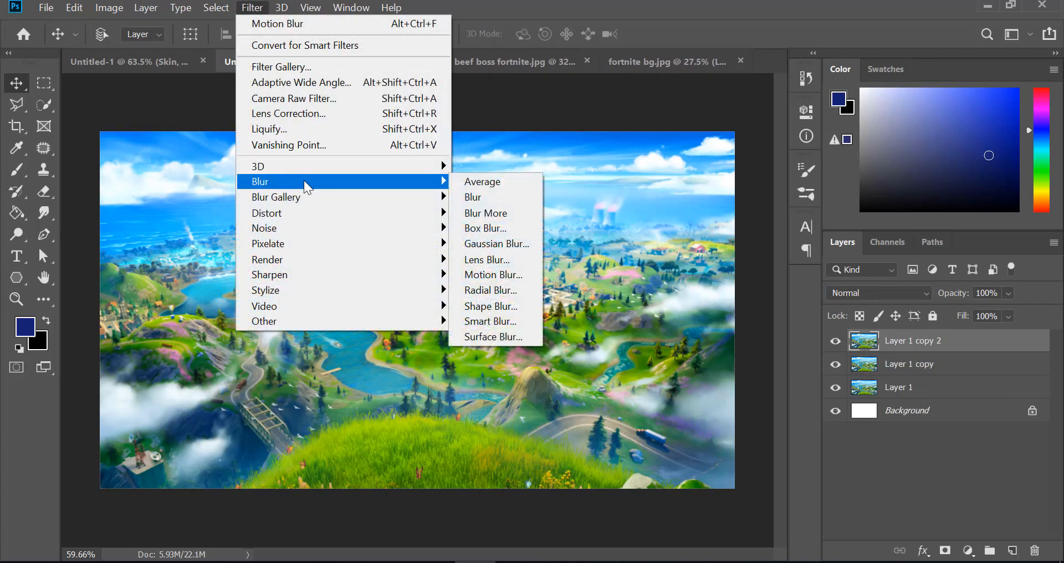
click(488, 244)
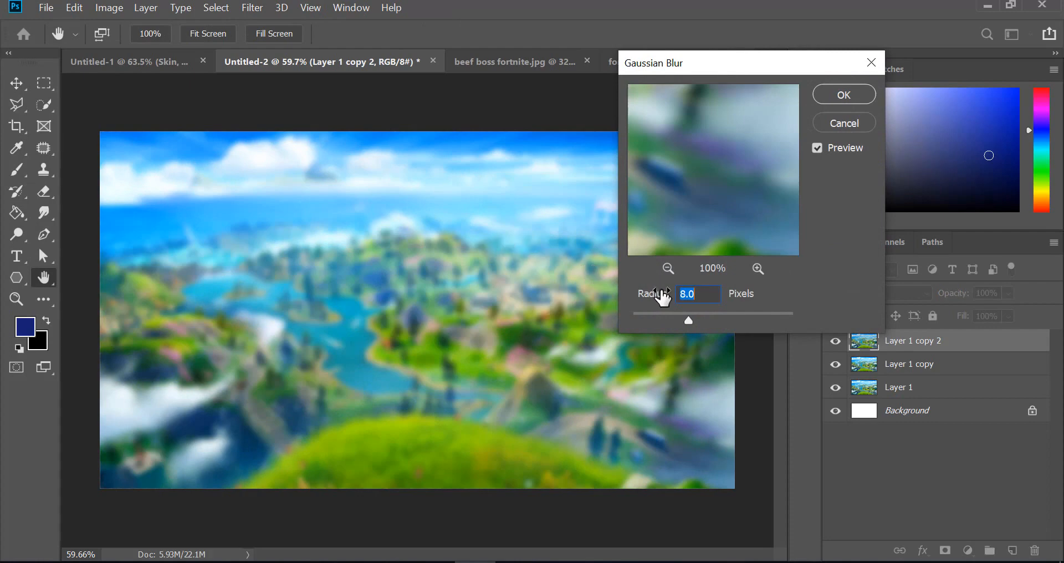
text(4)
click(844, 94)
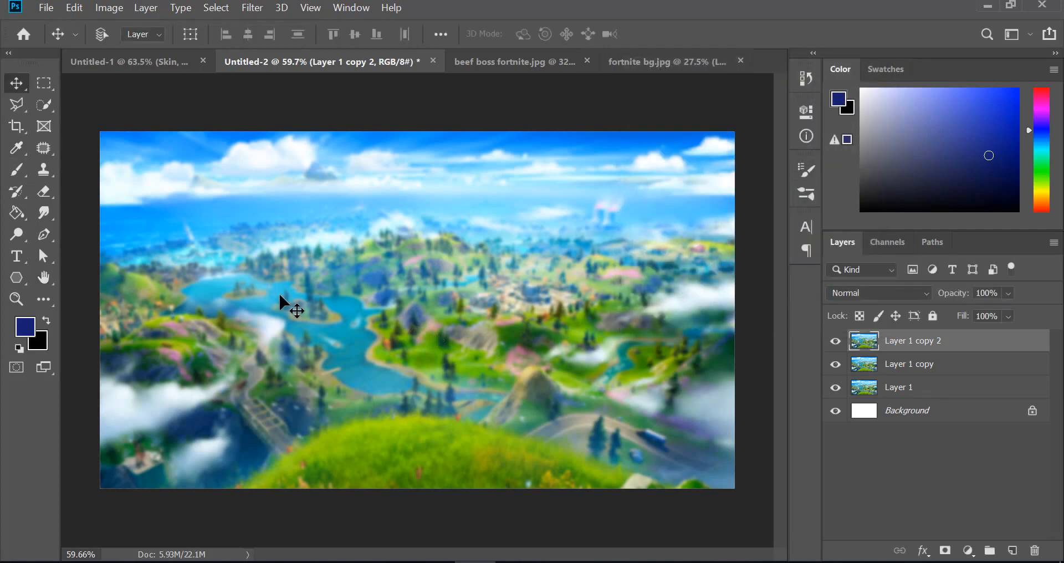
- Erase the central area of the Gaussian-blurred top copy with a 448 px eraser, leaving blur around the edges
click(42, 194)
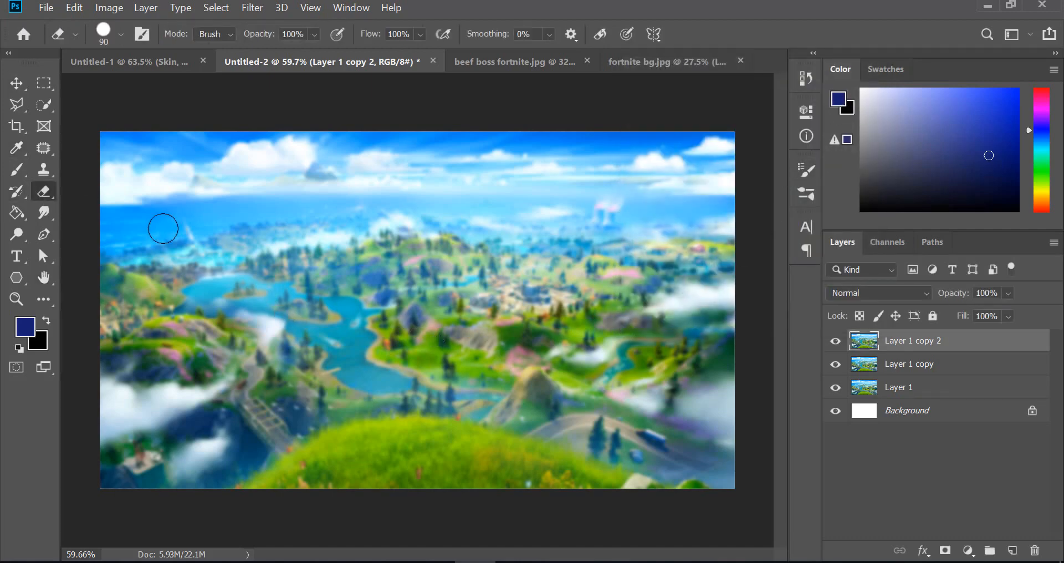
click(121, 36)
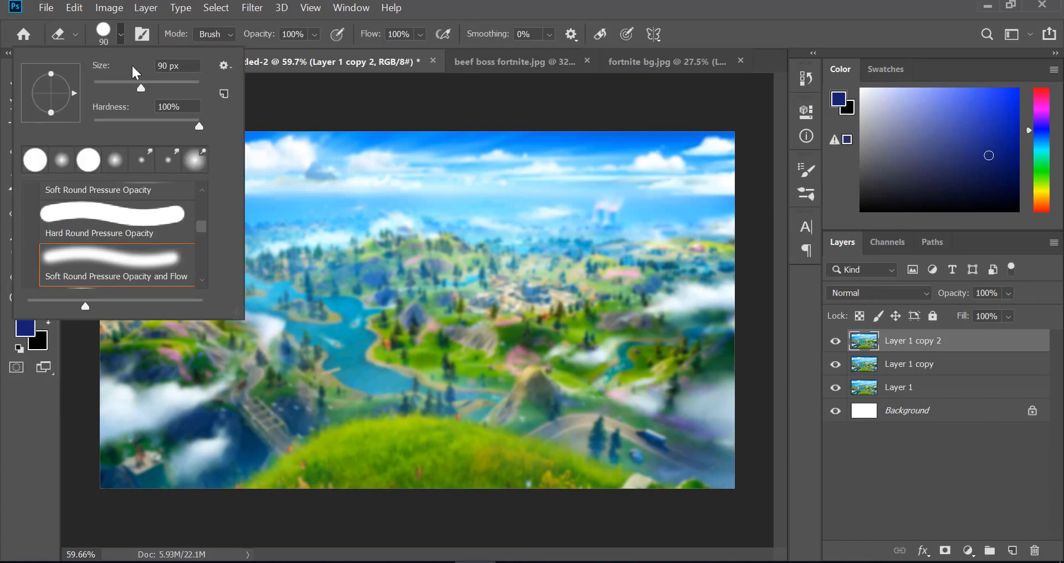
drag(140, 87, 152, 89)
drag(186, 91, 186, 91)
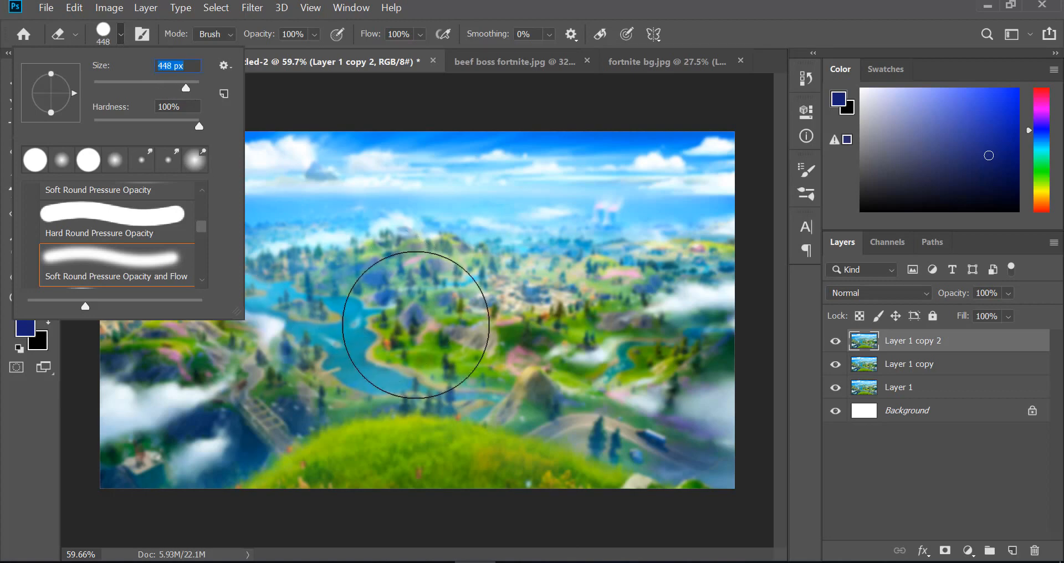
click(416, 323)
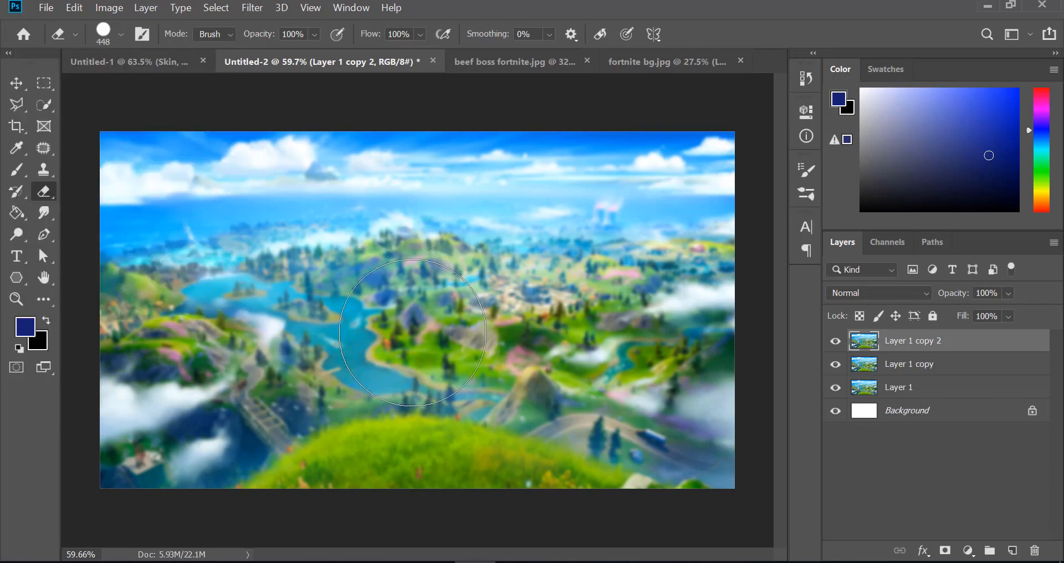
mouse_move(413, 343)
mouse_down()
mouse_move(460, 261)
mouse_move(451, 229)
mouse_move(414, 220)
mouse_move(336, 229)
mouse_move(274, 278)
mouse_move(262, 315)
mouse_move(277, 351)
mouse_move(356, 391)
mouse_move(506, 398)
mouse_move(561, 364)
mouse_move(559, 239)
mouse_move(505, 179)
mouse_move(387, 175)
mouse_move(287, 240)
mouse_move(251, 326)
mouse_move(361, 437)
mouse_move(505, 412)
mouse_move(556, 352)
mouse_move(555, 281)
mouse_move(467, 185)
mouse_move(381, 192)
mouse_move(260, 253)
mouse_move(231, 382)
mouse_move(293, 439)
mouse_move(442, 457)
mouse_move(550, 403)
mouse_move(568, 294)
mouse_move(568, 303)
mouse_move(585, 294)
mouse_move(502, 161)
mouse_move(569, 256)
mouse_move(583, 394)
mouse_move(551, 471)
mouse_move(458, 501)
mouse_move(323, 326)
mouse_move(305, 140)
mouse_up()
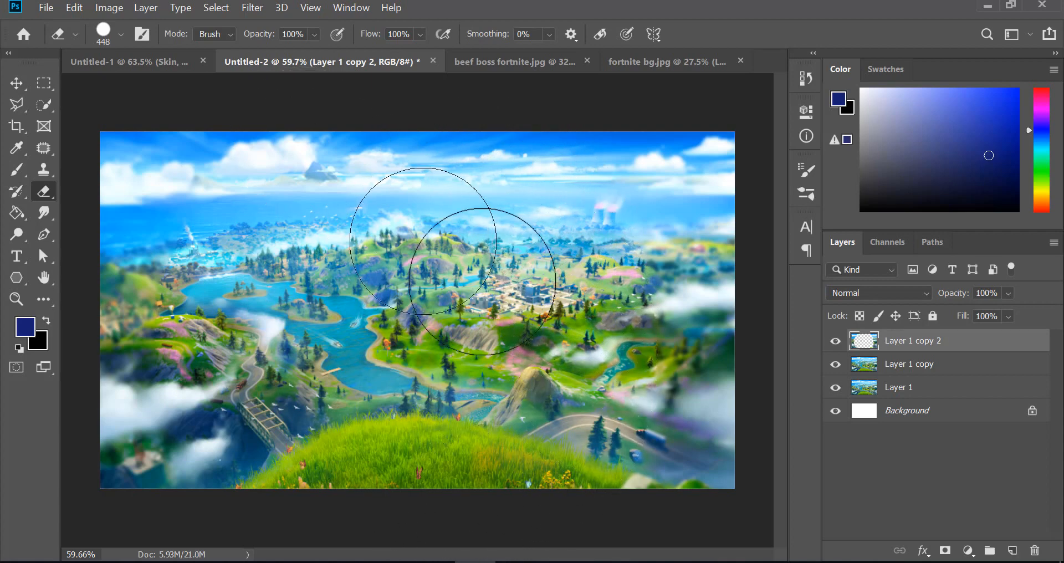
- Apply a Motion Blur with an angle of 0° and a distance of 14 pixels to Layer 1 copy
click(921, 366)
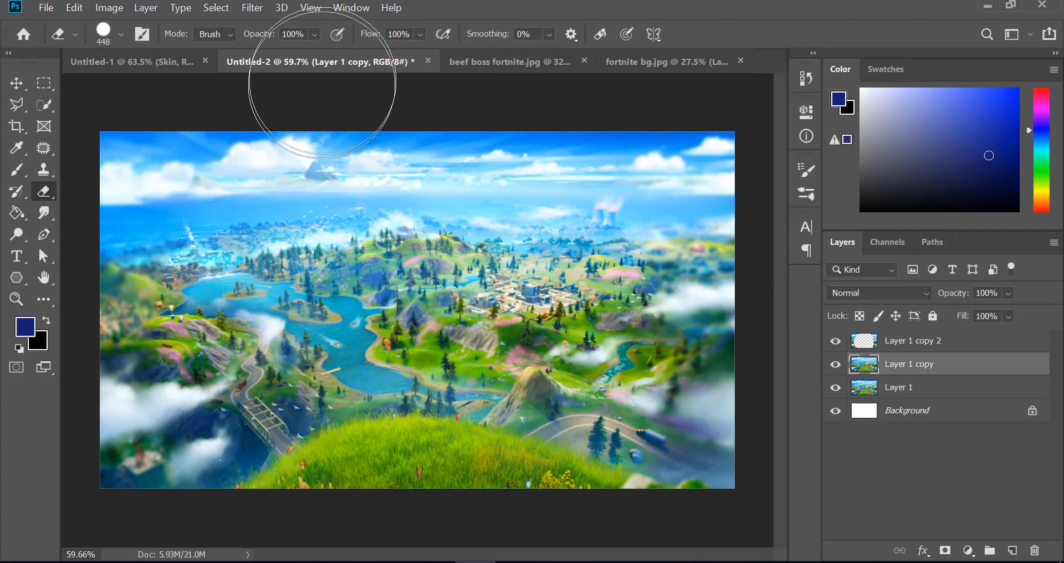
click(263, 10)
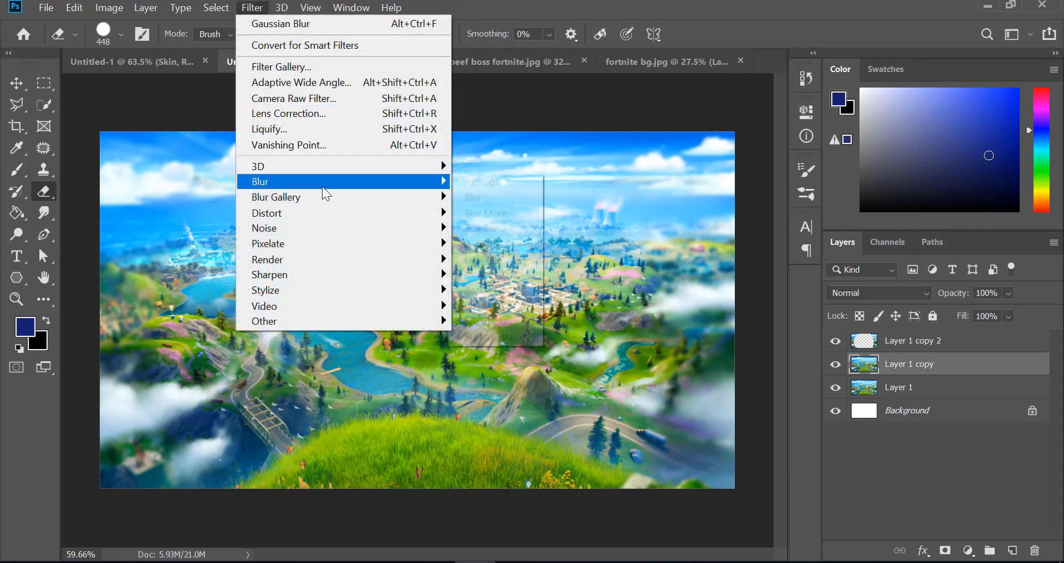
mouse_move(365, 182)
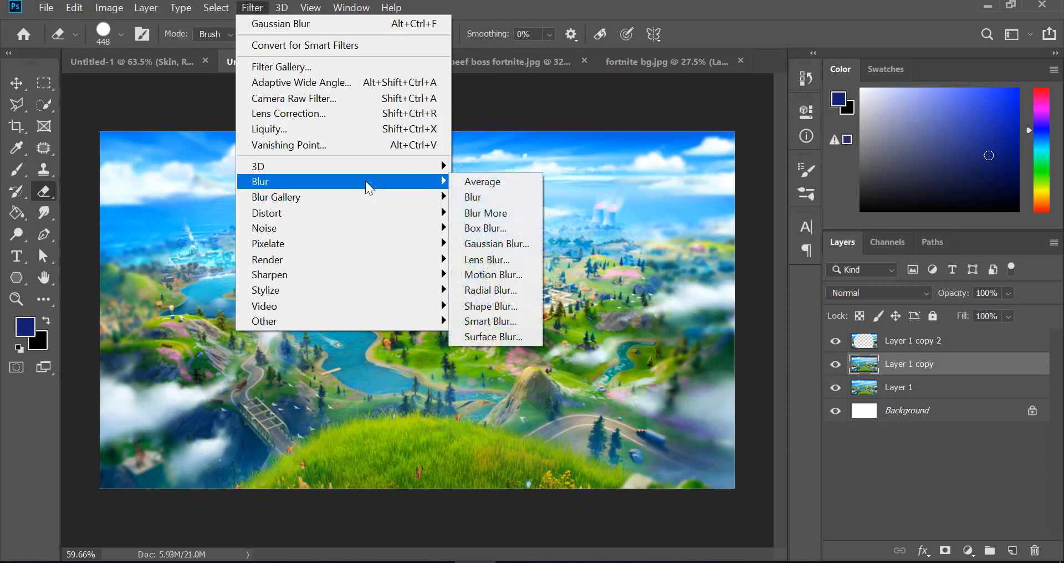
click(515, 274)
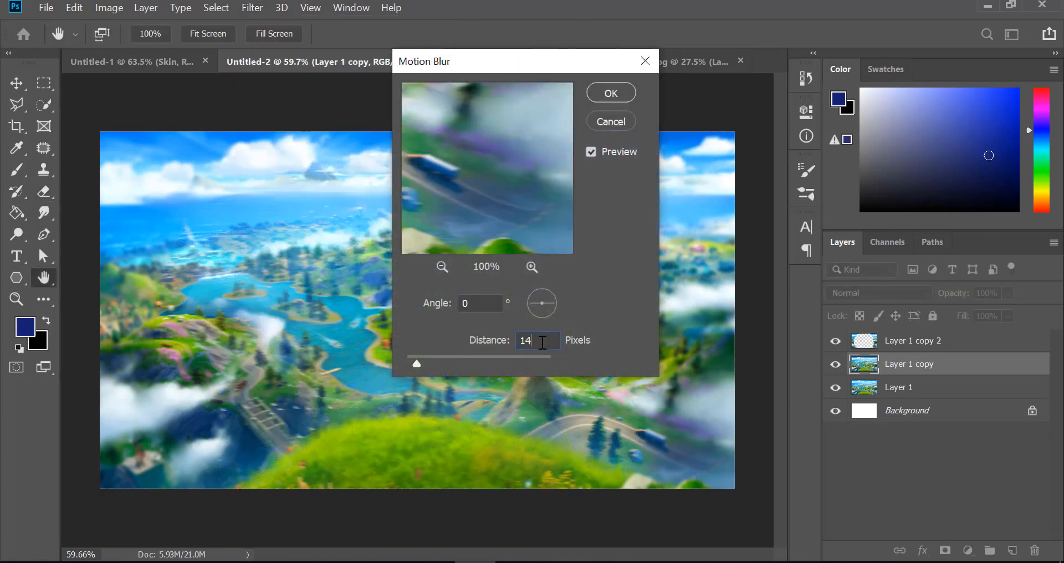
click(508, 349)
click(611, 92)
- Erase the central area of the motion-blurred Layer 1 copy with the Eraser tool, keeping its blurred edges
key(e)
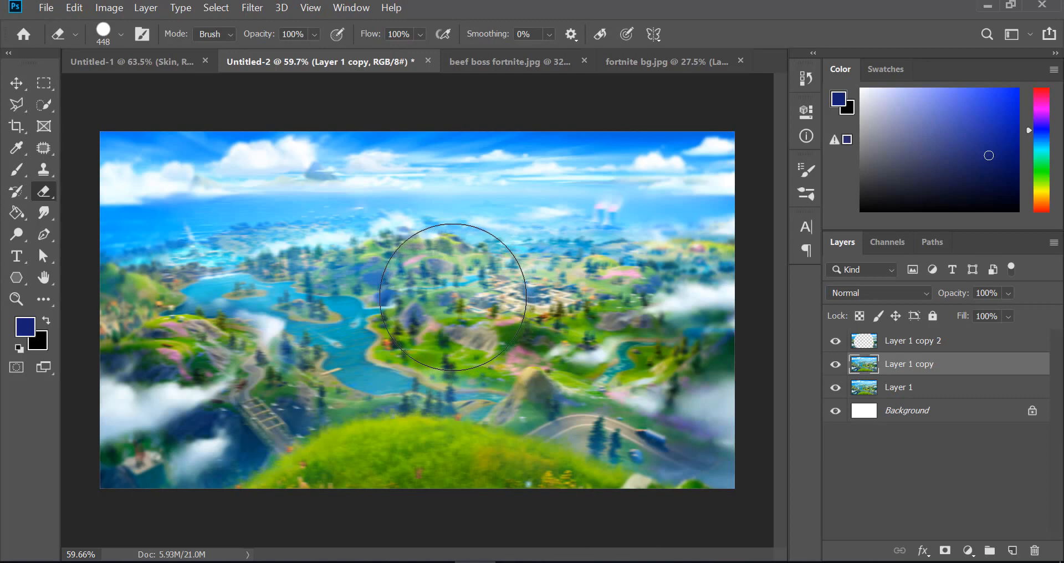
mouse_move(453, 297)
mouse_down()
mouse_move(389, 282)
mouse_move(343, 351)
mouse_move(410, 399)
mouse_move(505, 378)
mouse_move(545, 293)
mouse_move(508, 204)
mouse_move(429, 175)
mouse_move(287, 229)
mouse_move(250, 286)
mouse_move(250, 389)
mouse_move(358, 455)
mouse_move(499, 420)
mouse_move(552, 312)
mouse_move(521, 171)
mouse_move(386, 228)
mouse_move(361, 404)
mouse_move(453, 439)
mouse_move(494, 408)
mouse_move(537, 312)
mouse_move(511, 205)
mouse_move(408, 239)
mouse_move(353, 370)
mouse_move(390, 366)
mouse_up()
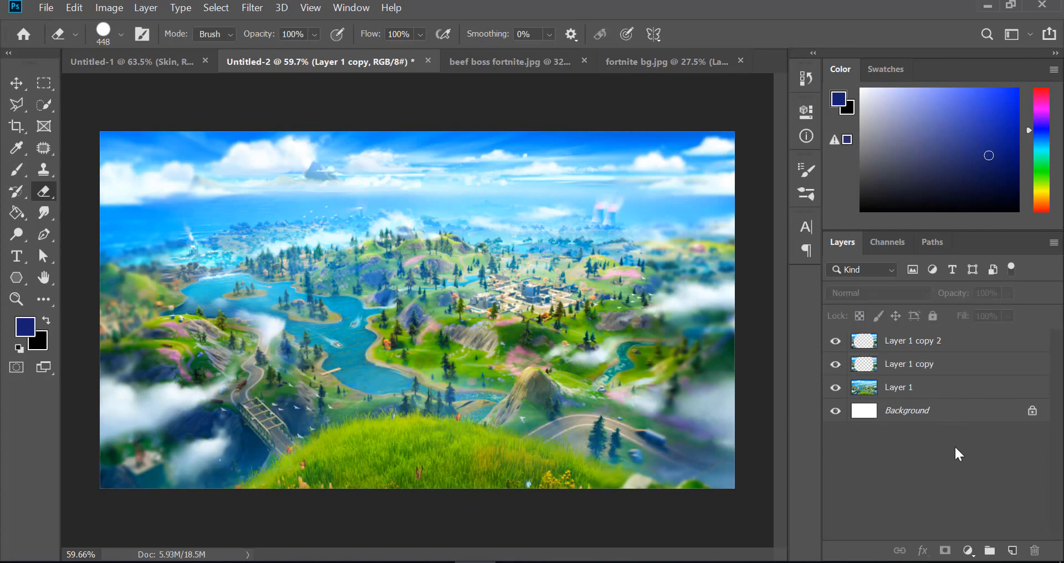
- Select Layer 1 and its two copies and put them together in a layer group
click(920, 394)
shift+click(925, 342)
right_click(931, 371)
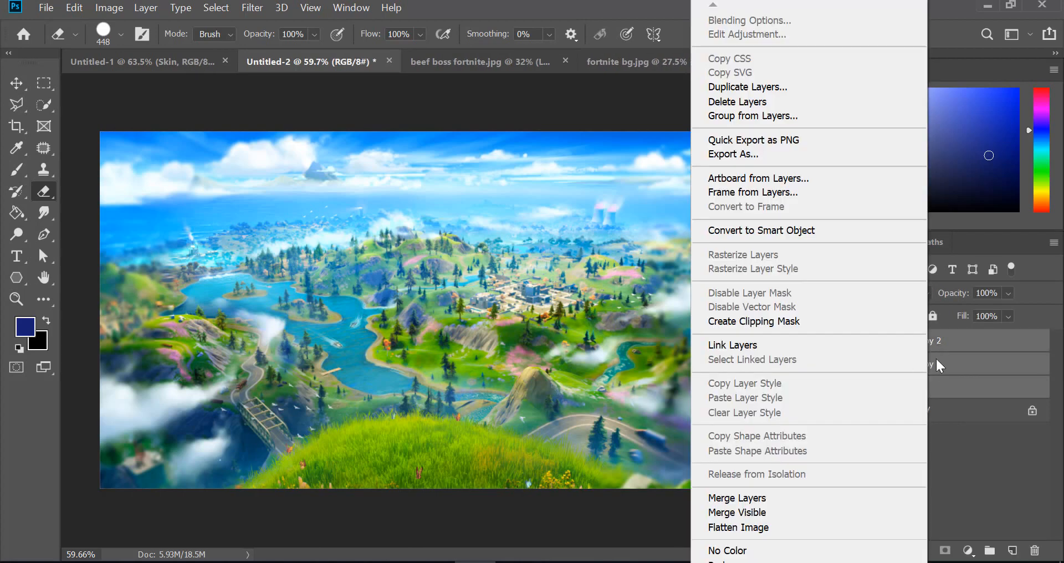
click(731, 501)
key(ctrl+z)
drag(920, 369, 990, 550)
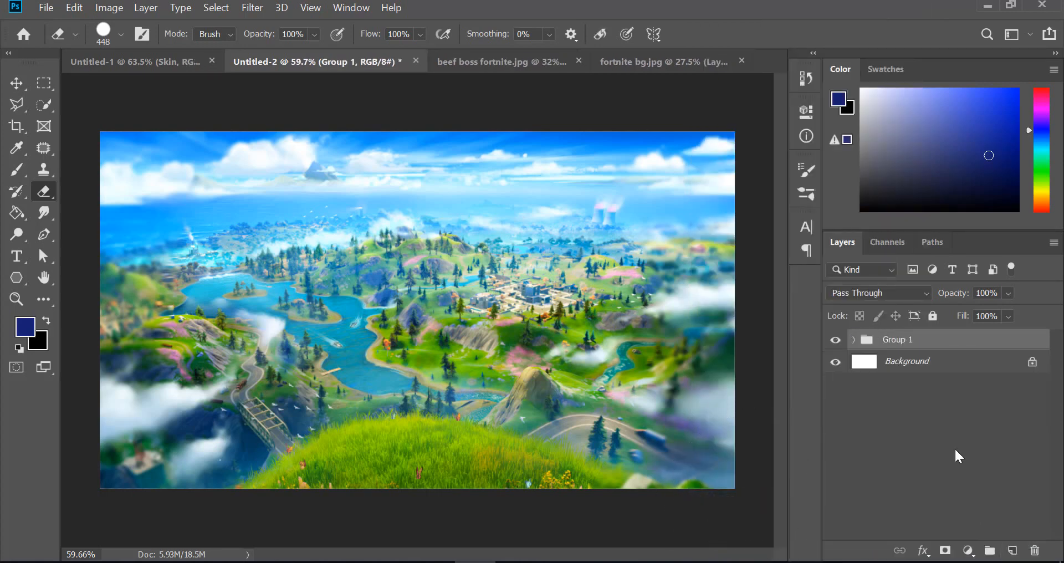
- Rename the new layer group as Background
double_click(901, 339)
text(BAck)
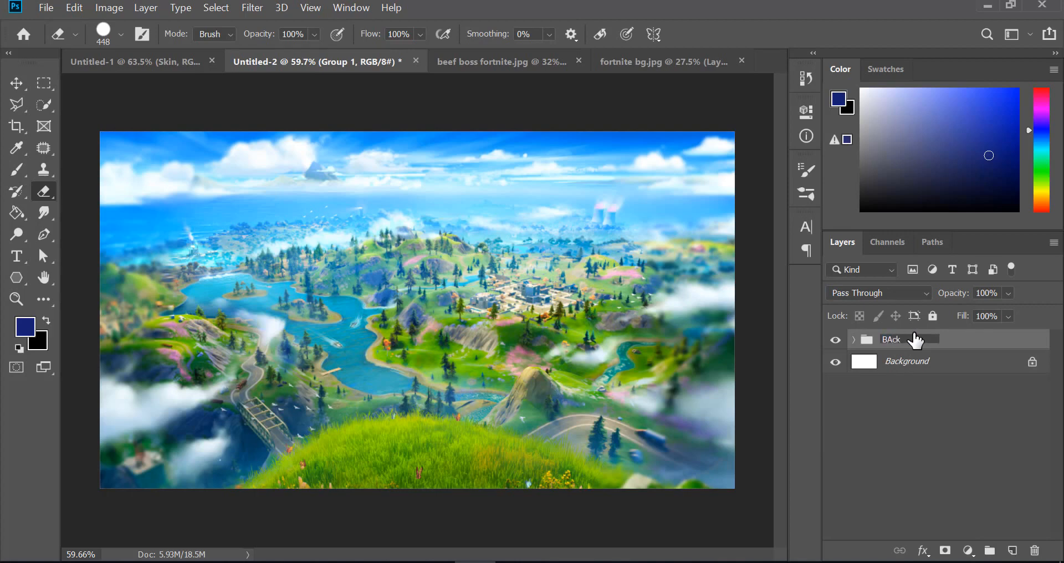
text(ground)
click(966, 430)
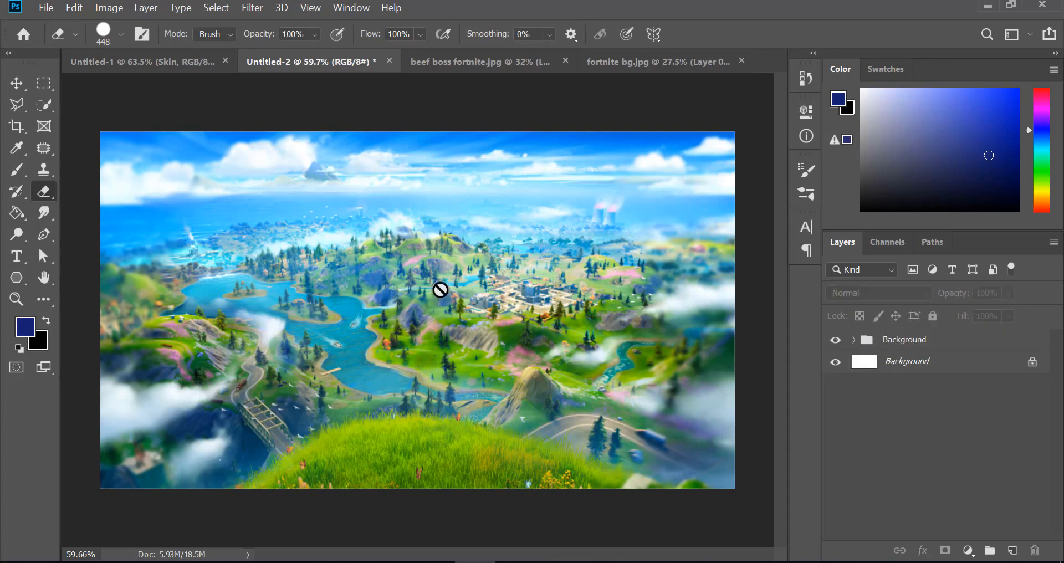
- Copy the cut-out burger-headed character from the beef boss fortnite document into the Untitled-2 document with the Move tool
click(464, 64)
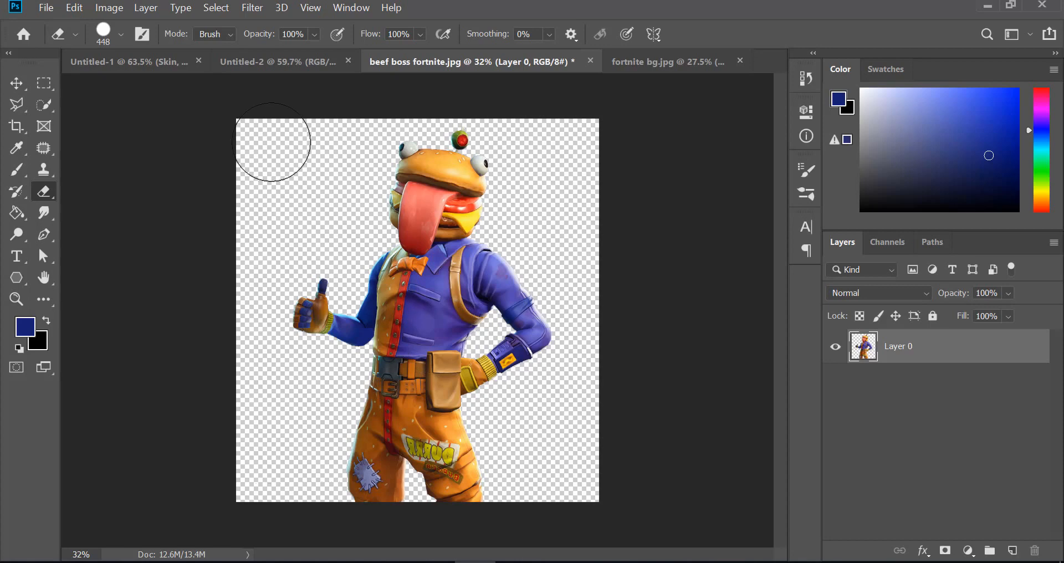
click(16, 83)
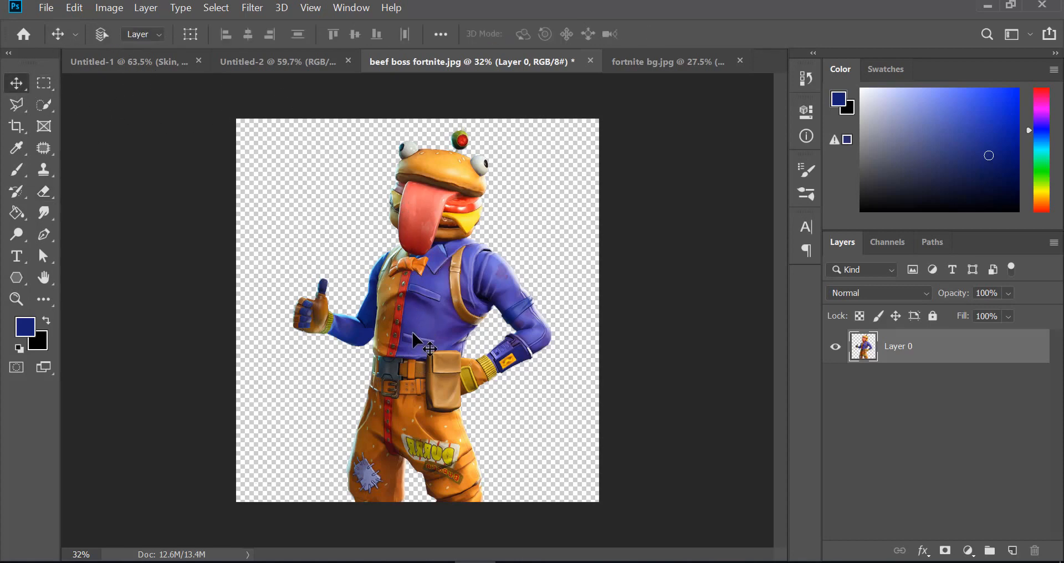
drag(407, 330, 506, 320)
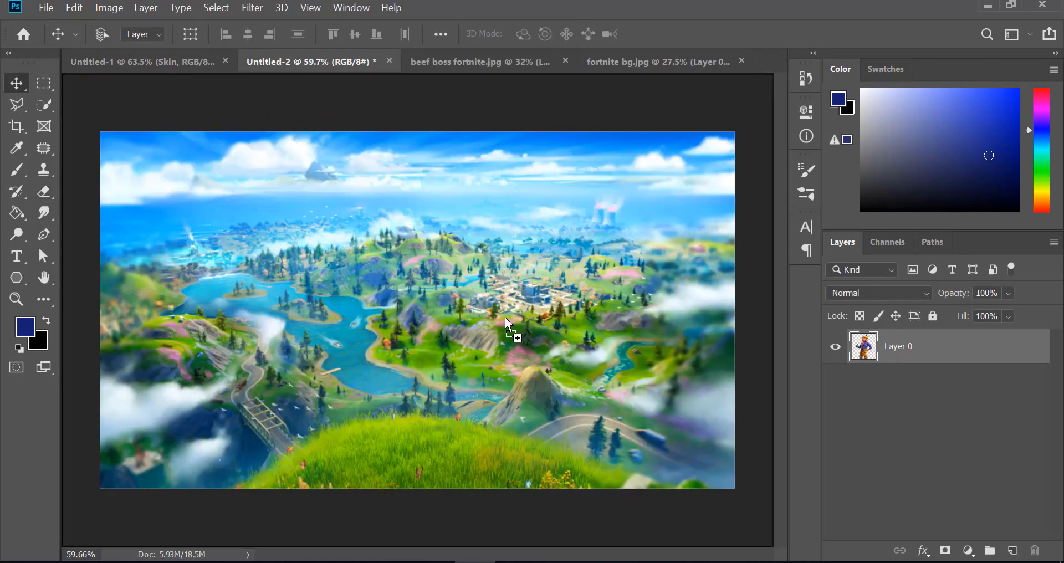
- Scale the character layer down to about 49.5% and place it along the canvas's bottom edge, on the right side of the landscape
drag(567, 374, 549, 353)
key(ctrl+t)
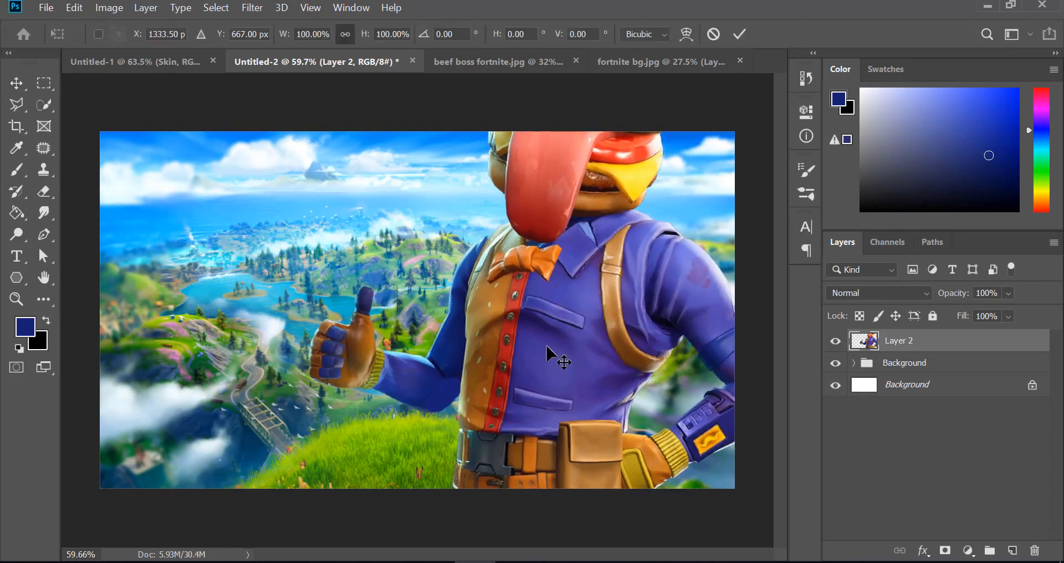
scroll(577, 334, down, 6)
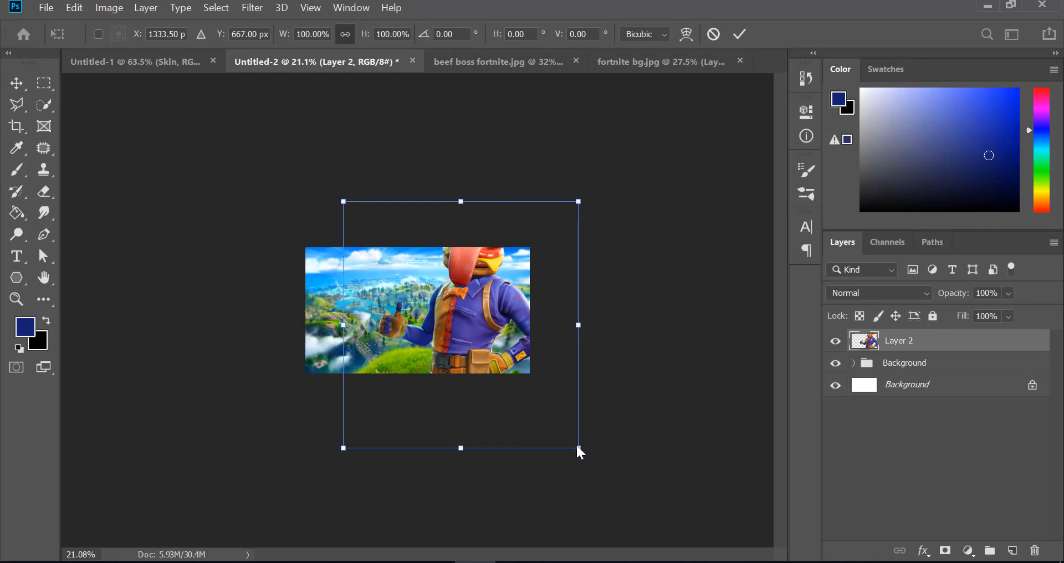
drag(579, 447, 496, 346)
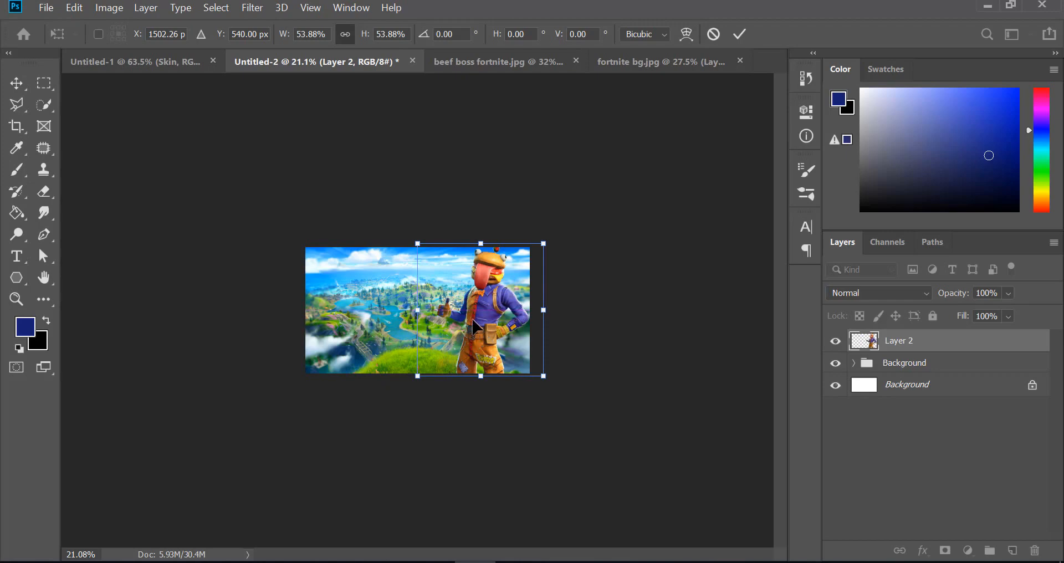
key(ctrl+plus)
scroll(474, 321, up, 4)
scroll(475, 321, down, 2)
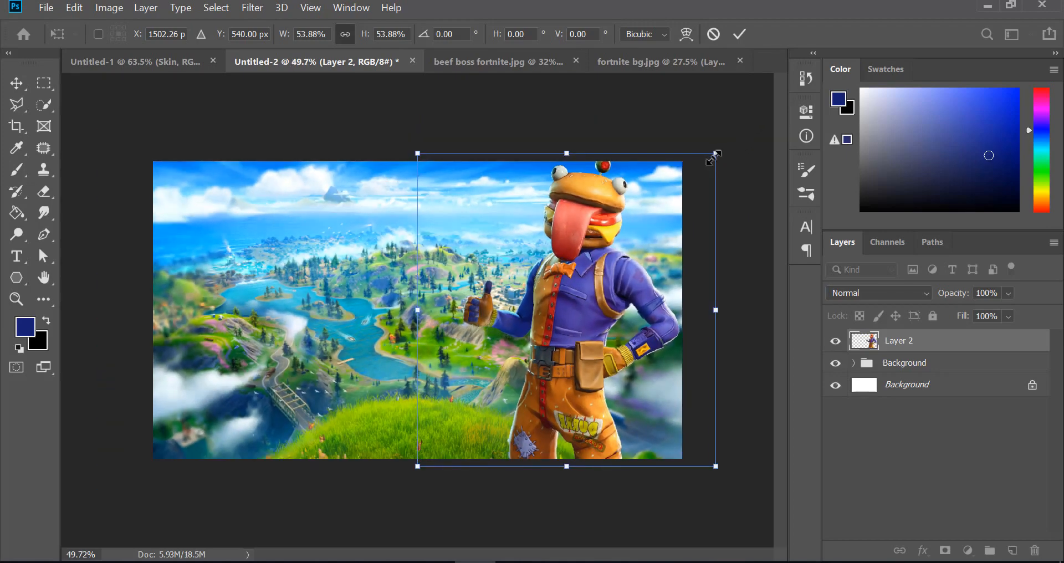
drag(718, 154, 681, 189)
drag(577, 310, 599, 297)
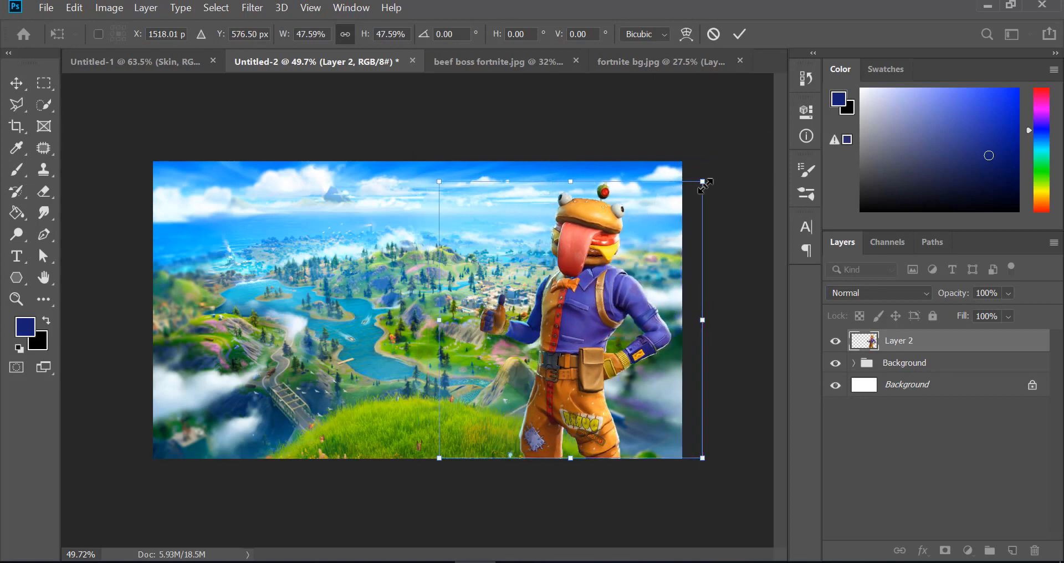
drag(702, 181, 712, 169)
mouse_move(595, 288)
mouse_down()
mouse_move(583, 284)
mouse_move(581, 295)
mouse_up()
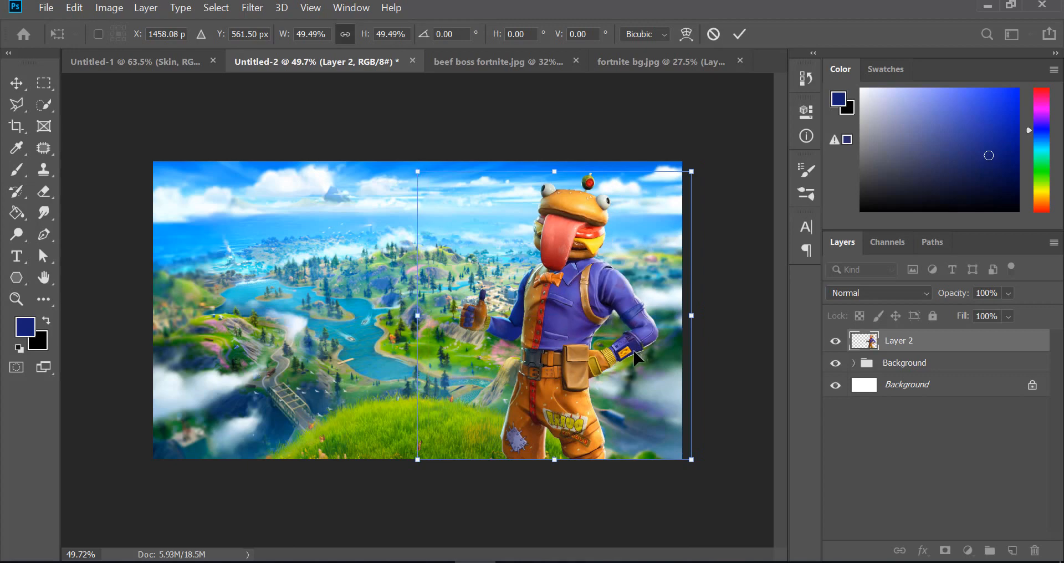
key(Return)
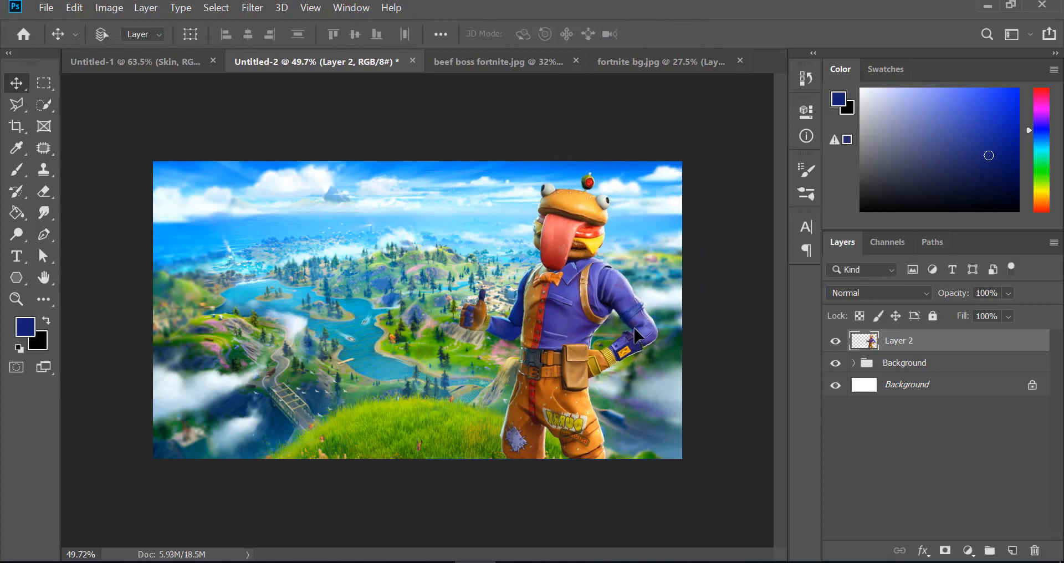
double_click(41, 281)
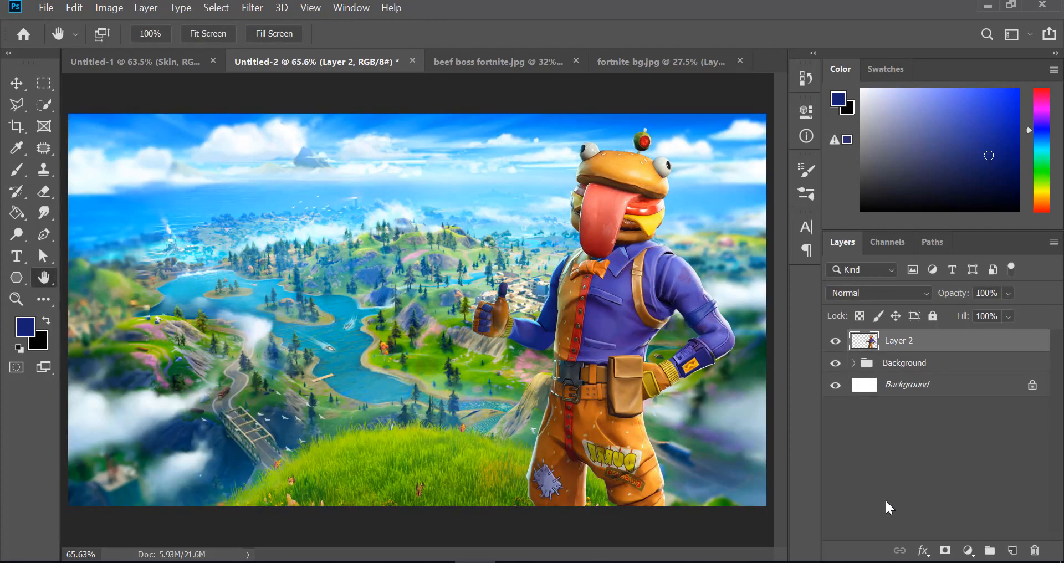
- Add an Outer Glow to the character's Layer 2 with a spread of 5% and a size of 40 px
double_click(863, 345)
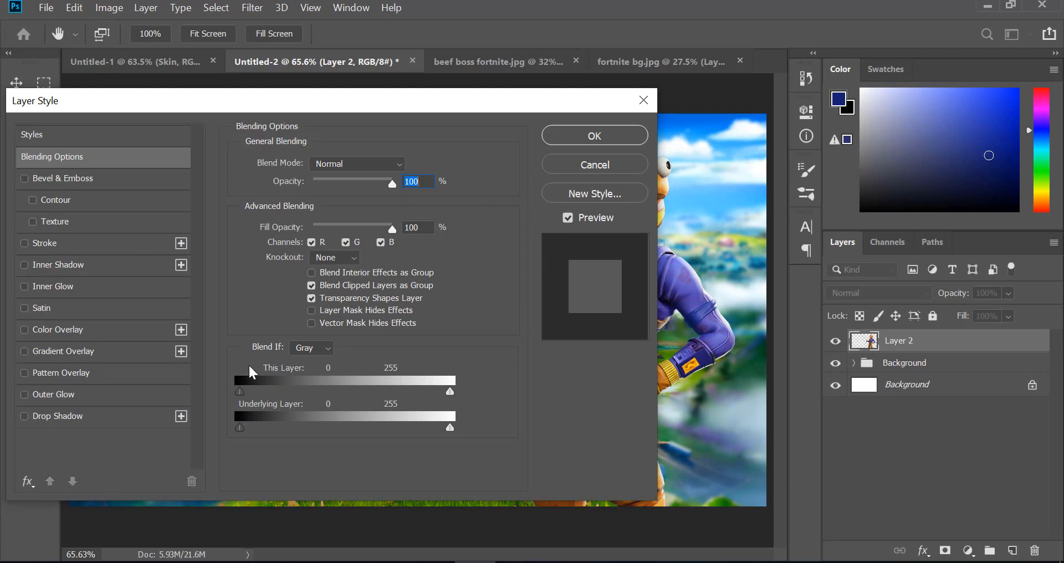
click(24, 395)
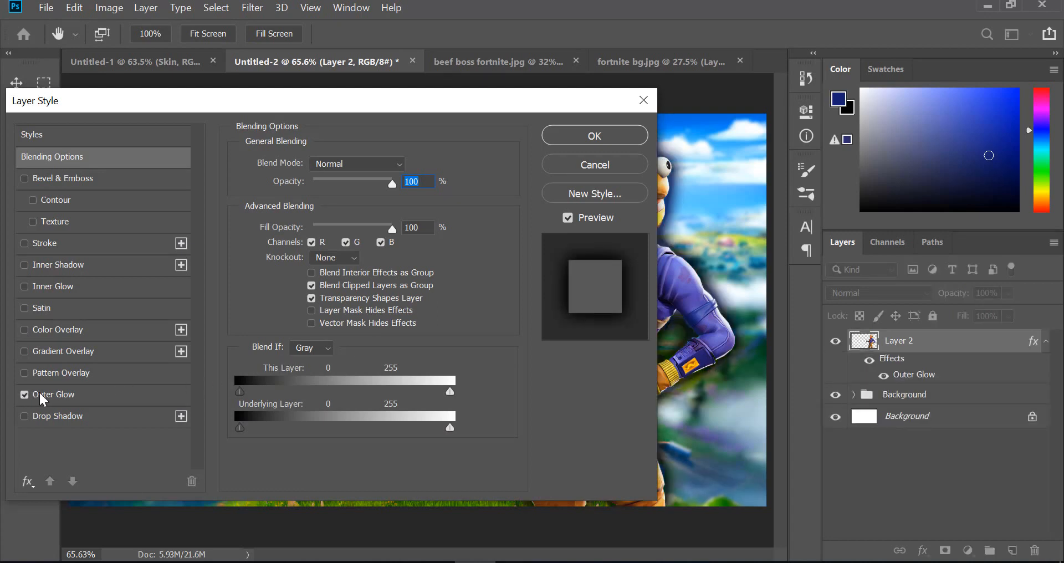
click(46, 395)
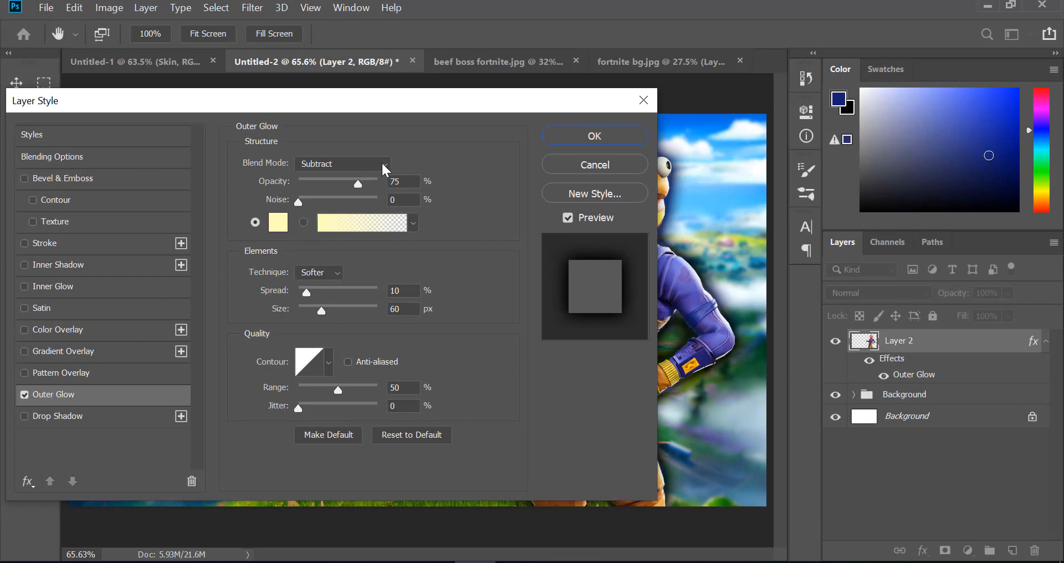
drag(403, 293, 380, 289)
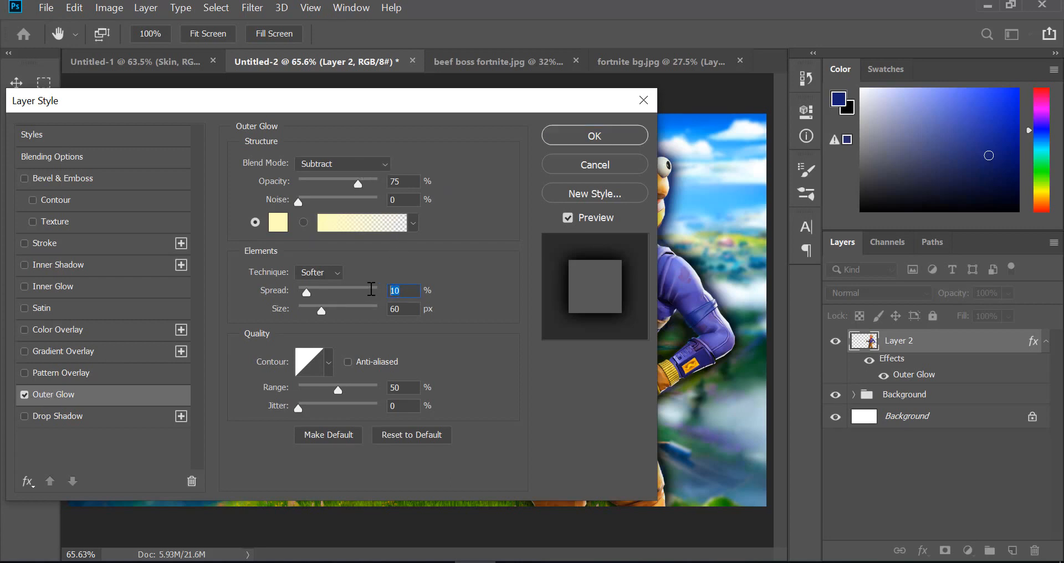
text(5)
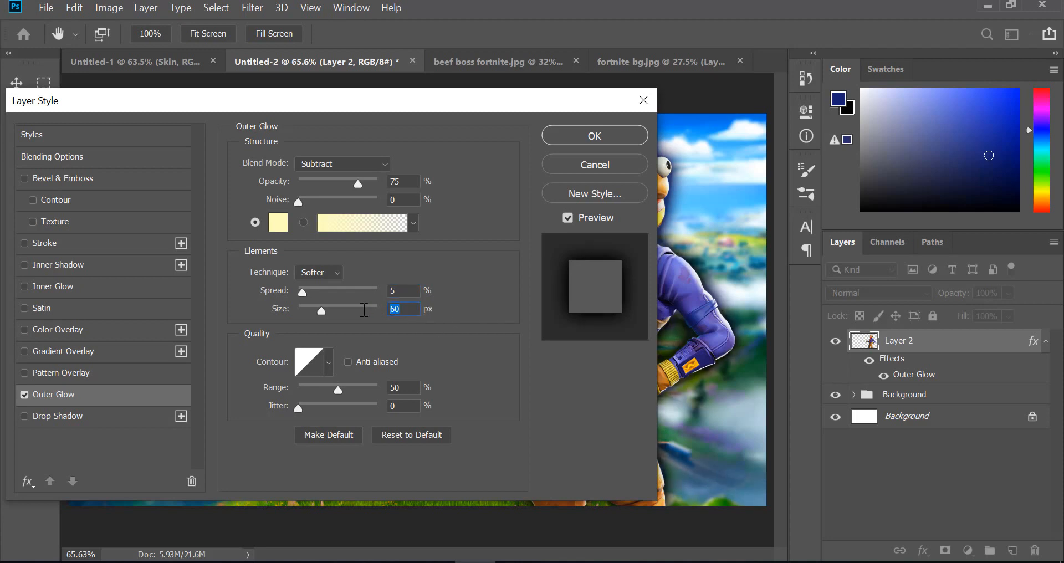
text(40)
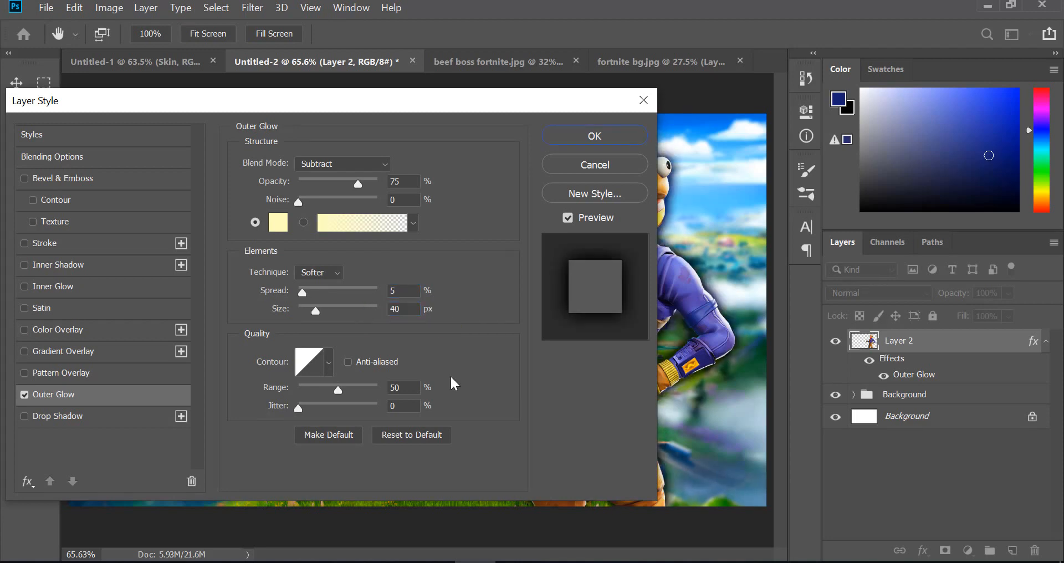
- Add a Gradient Overlay to the character's layer with the Overlay blend mode and 40% opacity, and apply the layer style
click(57, 350)
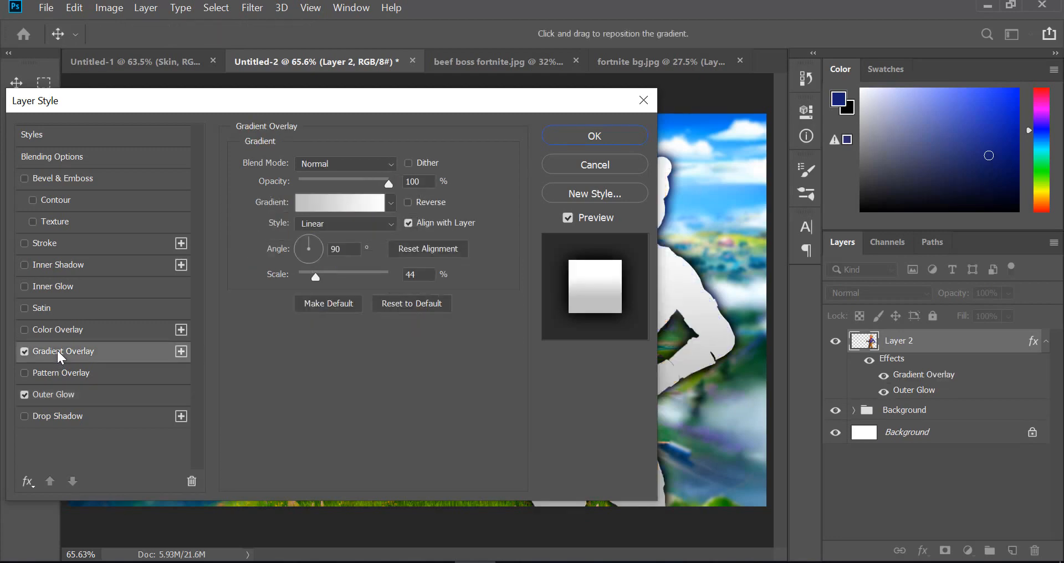
click(375, 162)
click(379, 341)
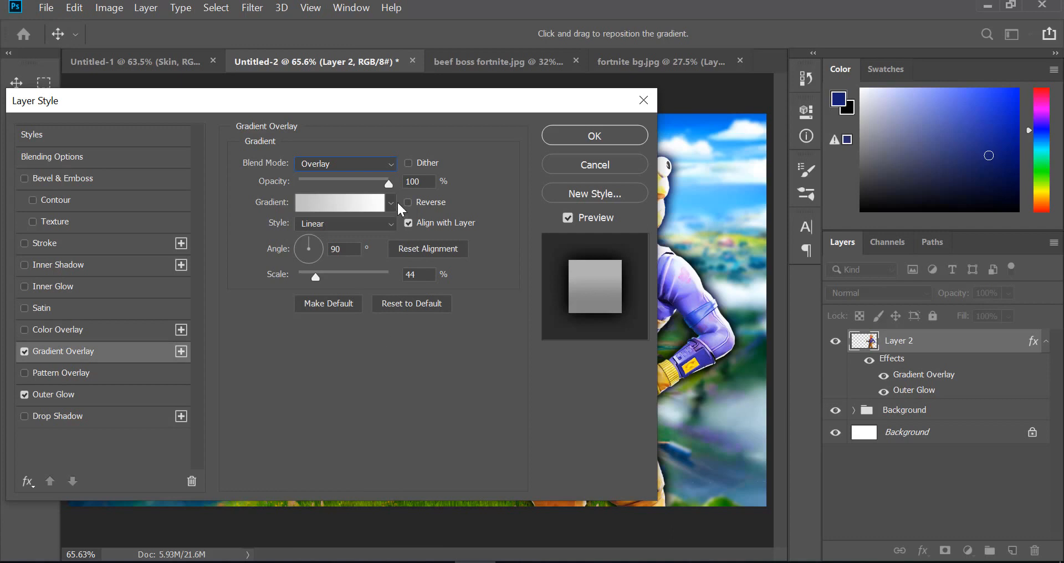
click(426, 182)
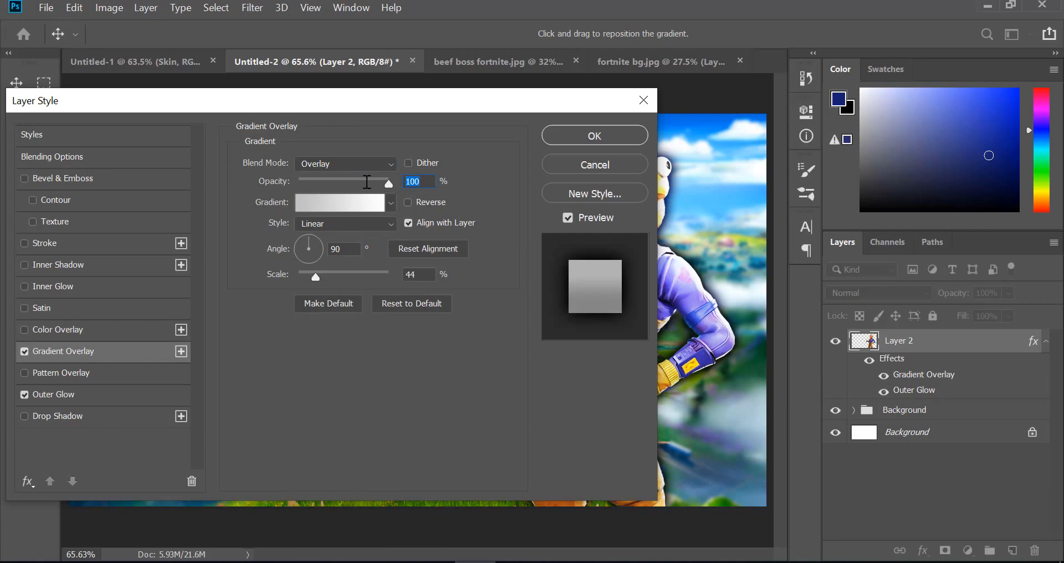
text(40)
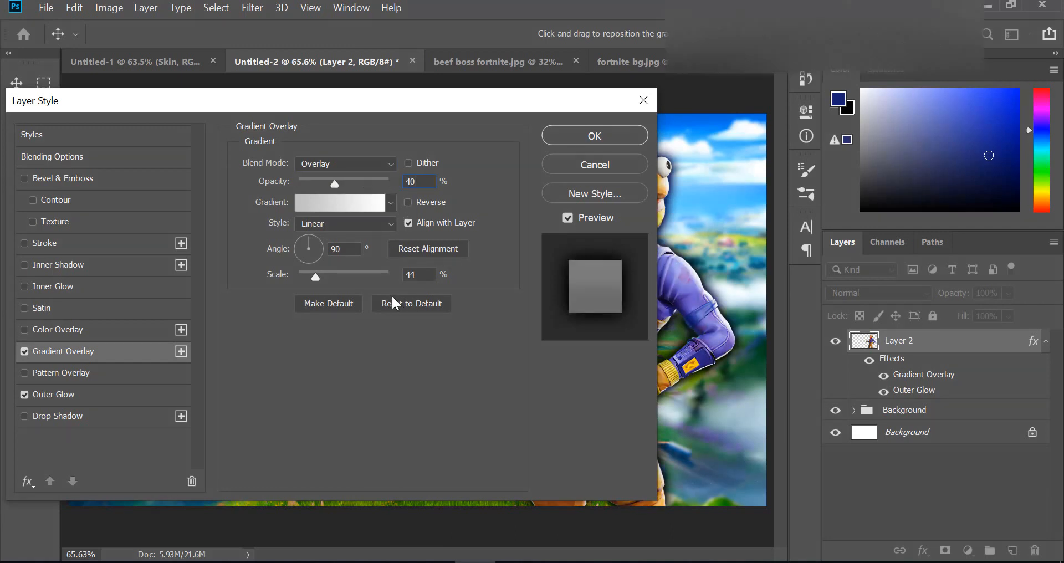
click(608, 135)
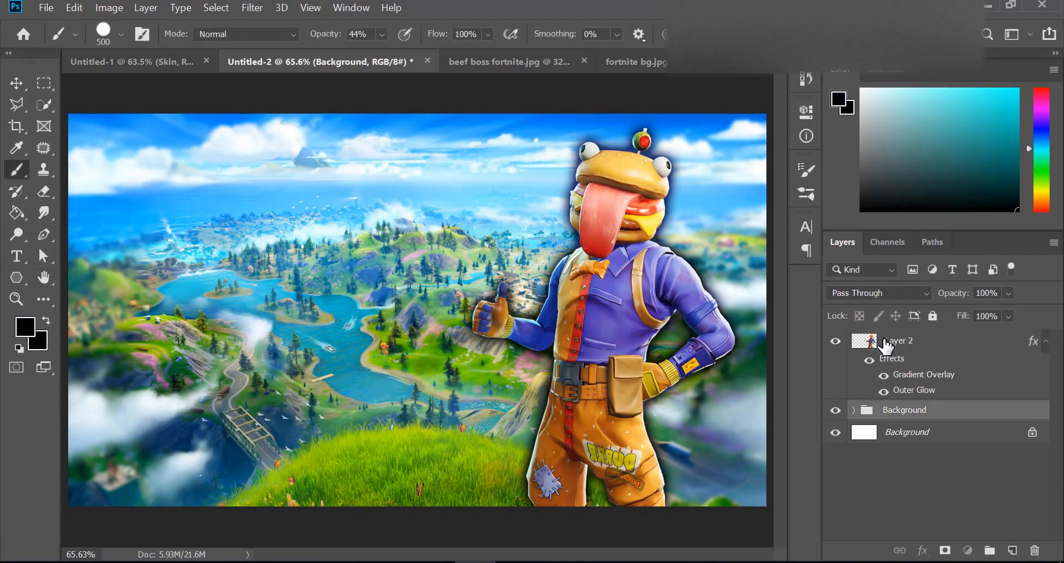
- Create a text box above Layer 2 in the upper left of the image and enter the text GAMING
click(881, 351)
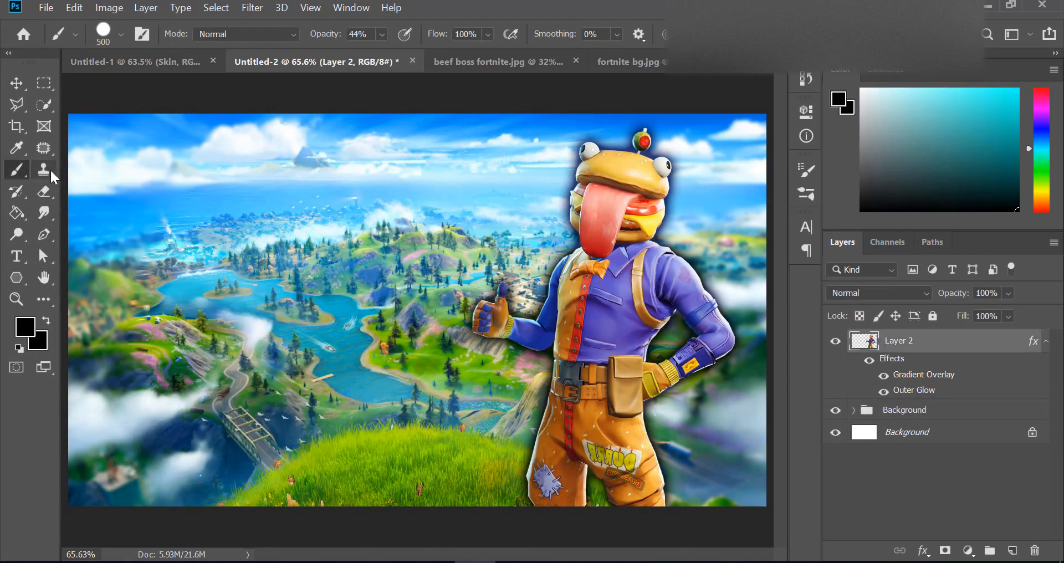
click(21, 255)
drag(146, 192, 466, 273)
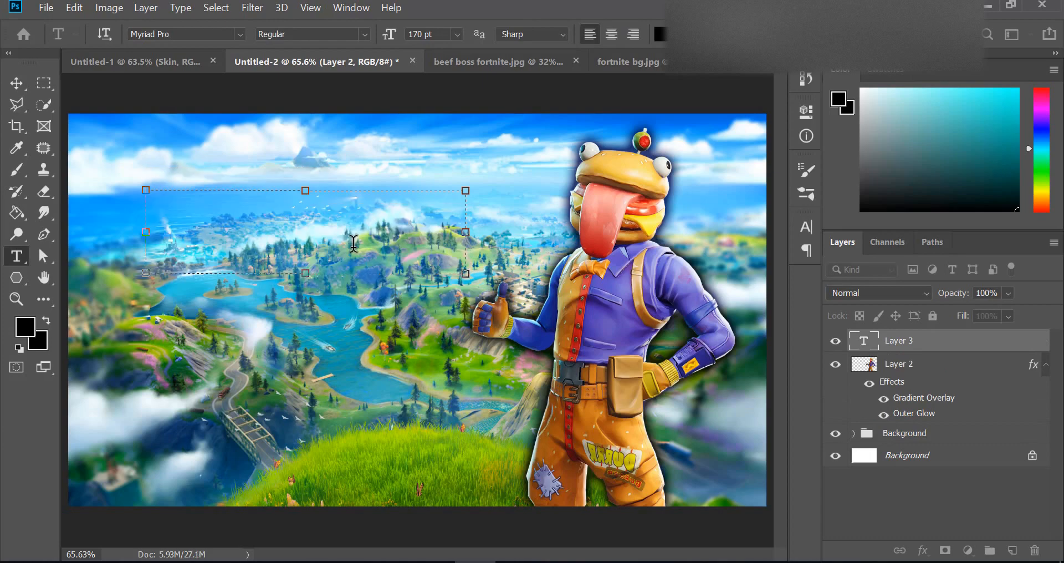
text(H)
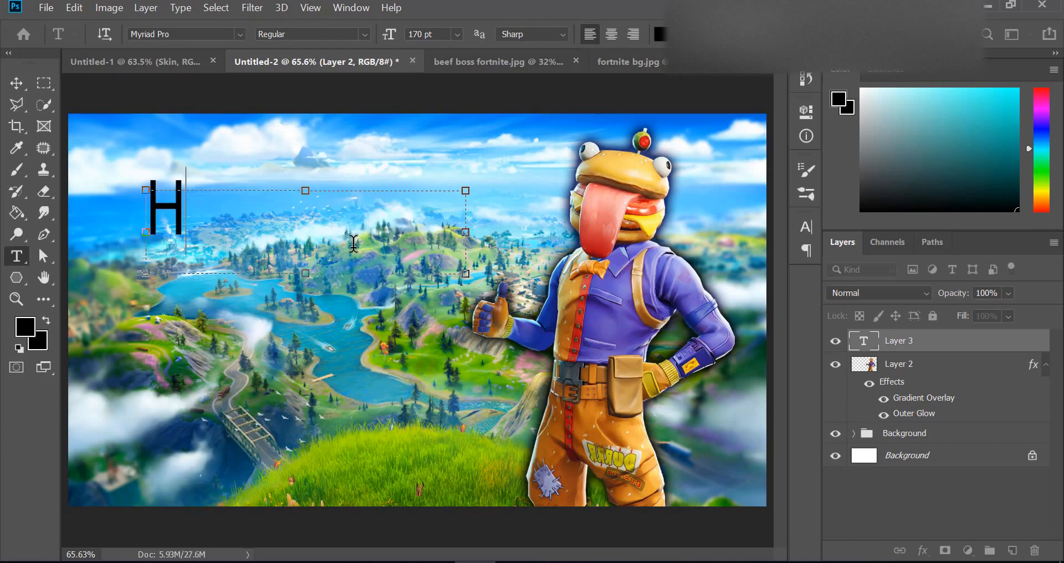
key(BackSpace)
text(GAM)
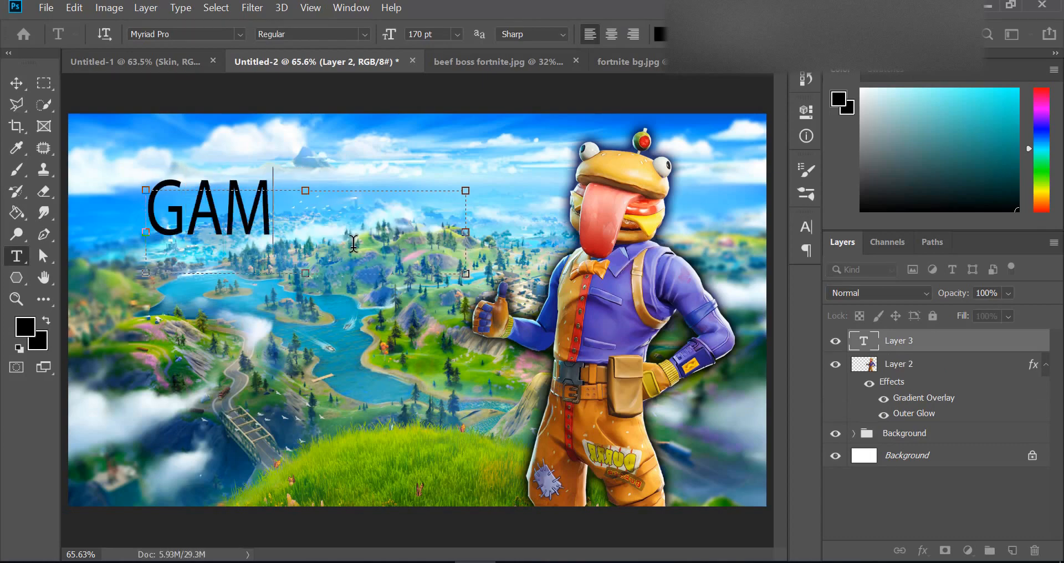
text(ING)
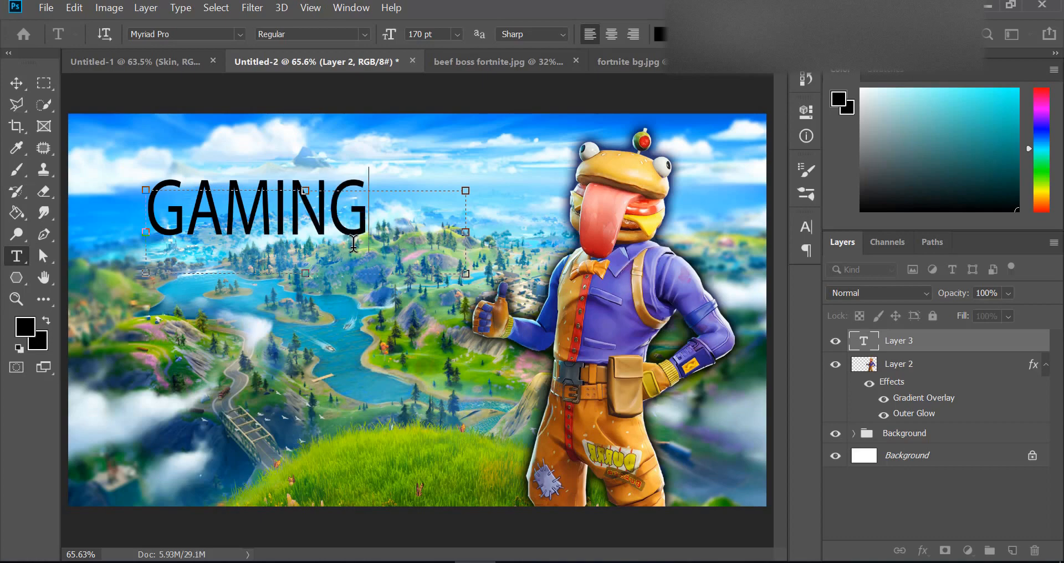
- Enlarge the GAMING text box and format the text in white Burbank Big Condensed Black at 246 pt
drag(477, 273, 488, 320)
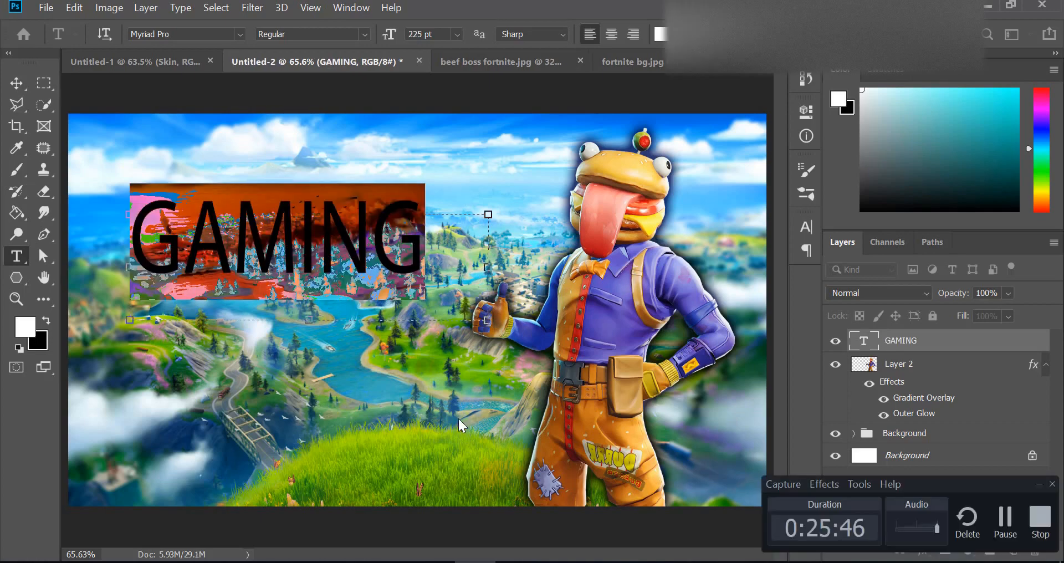
click(200, 34)
key(Return)
text(b)
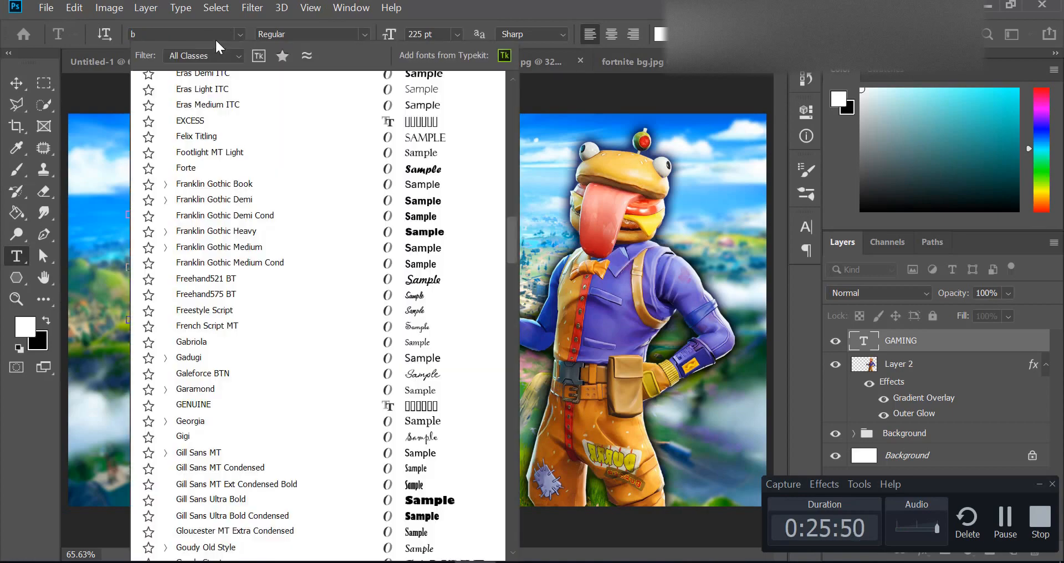
text(ur)
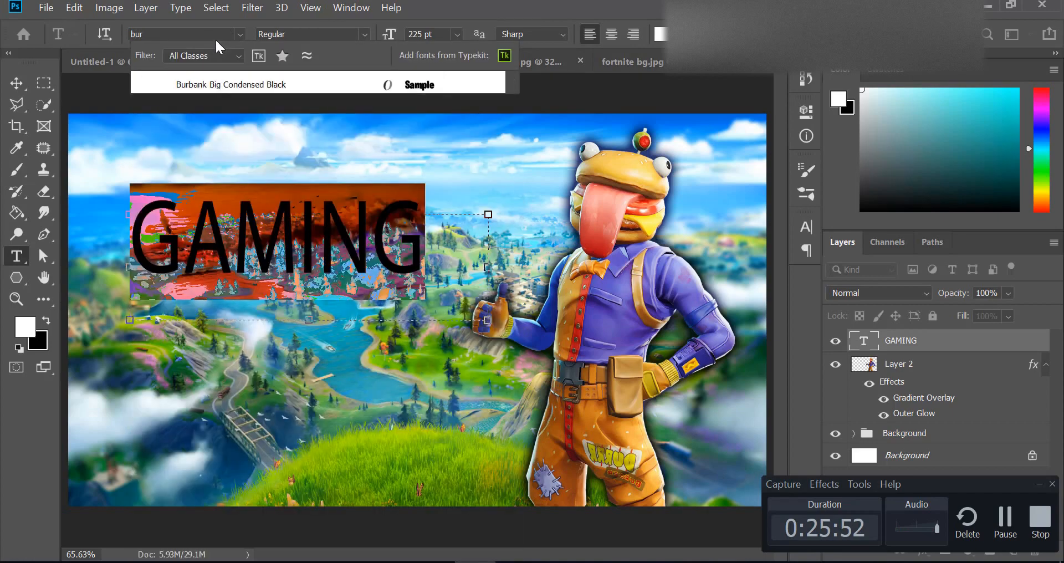
click(269, 85)
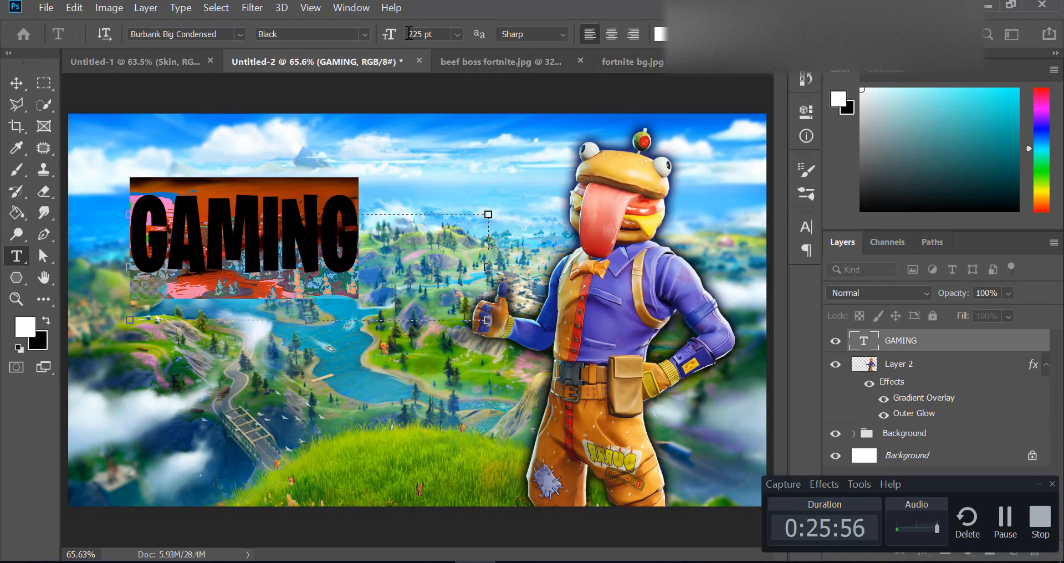
drag(392, 33, 411, 38)
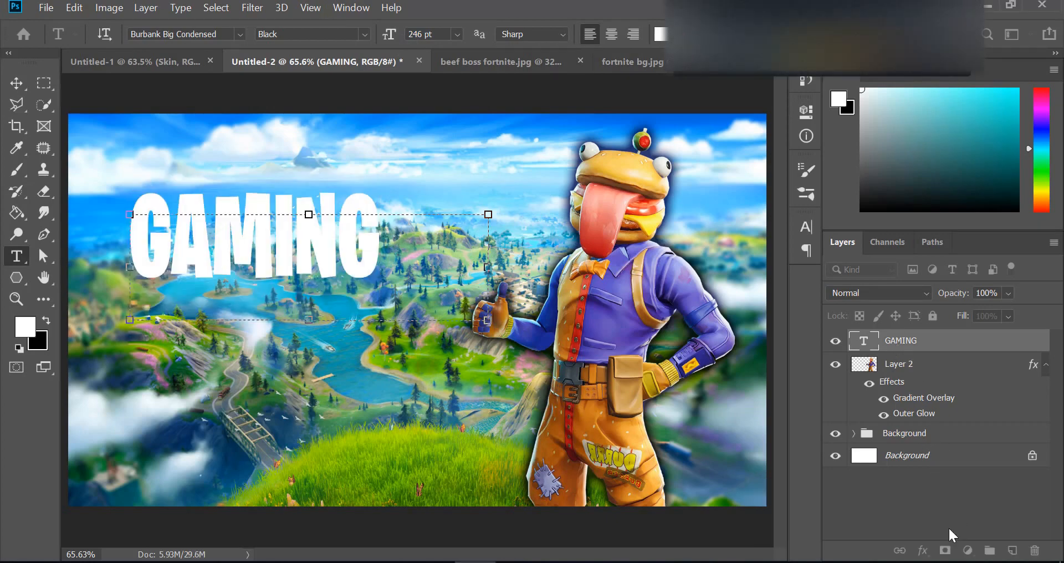
click(965, 347)
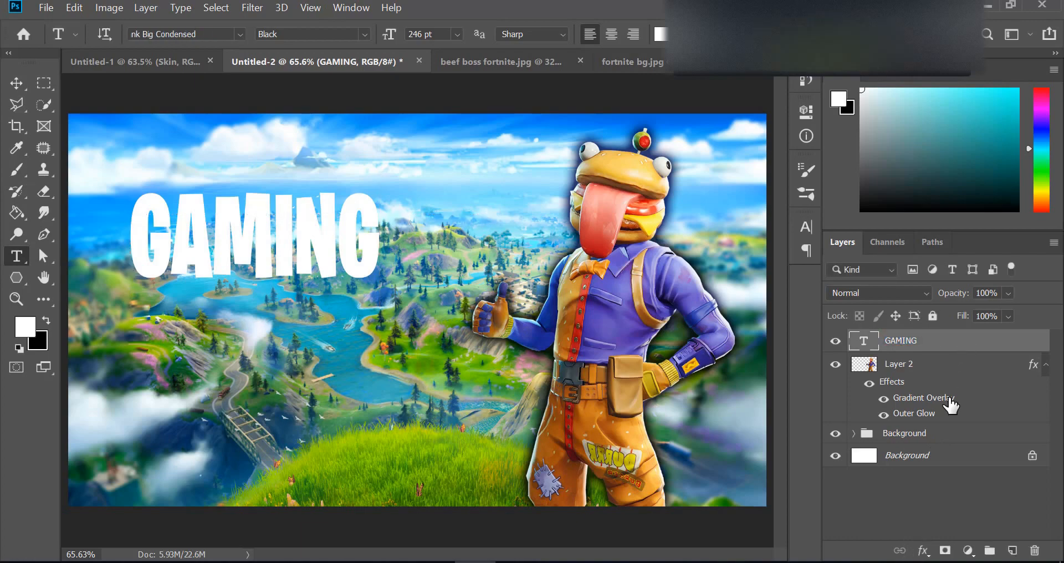
- Add a Drop Shadow to the GAMING text with a distance of 16 px, a spread of 10% and a size of 10 px
click(923, 551)
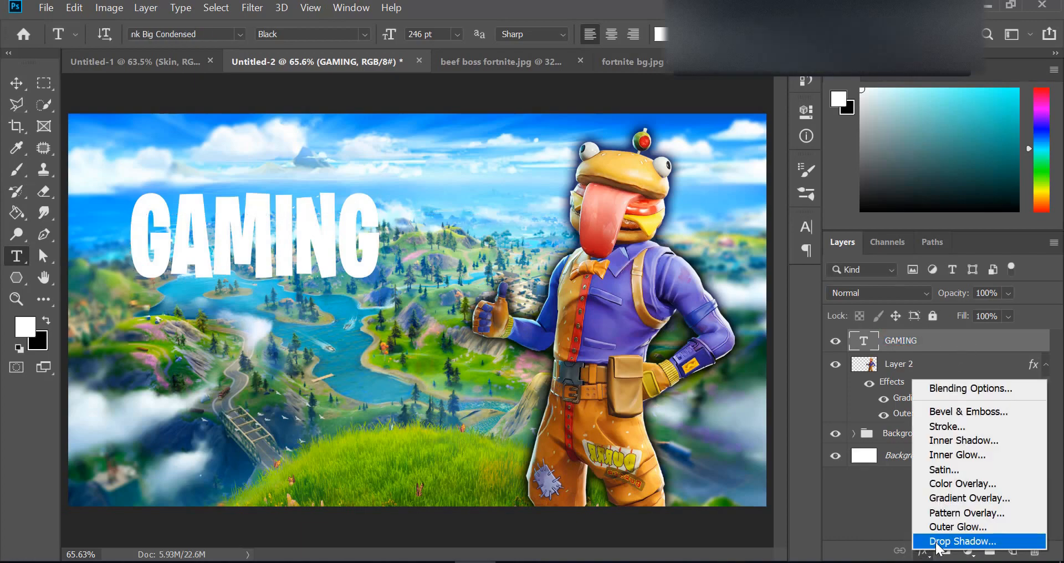
click(936, 542)
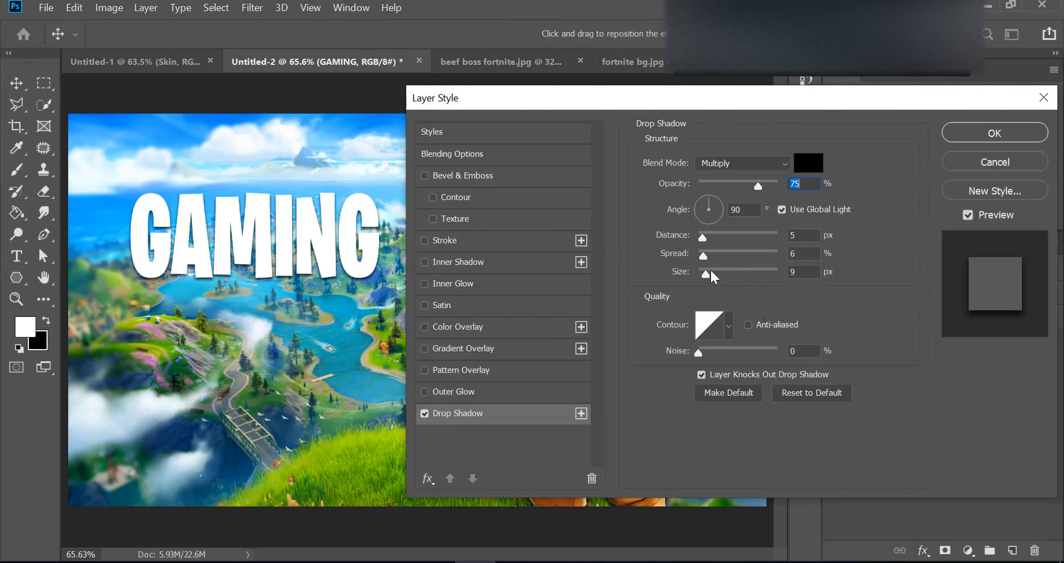
drag(706, 275, 711, 242)
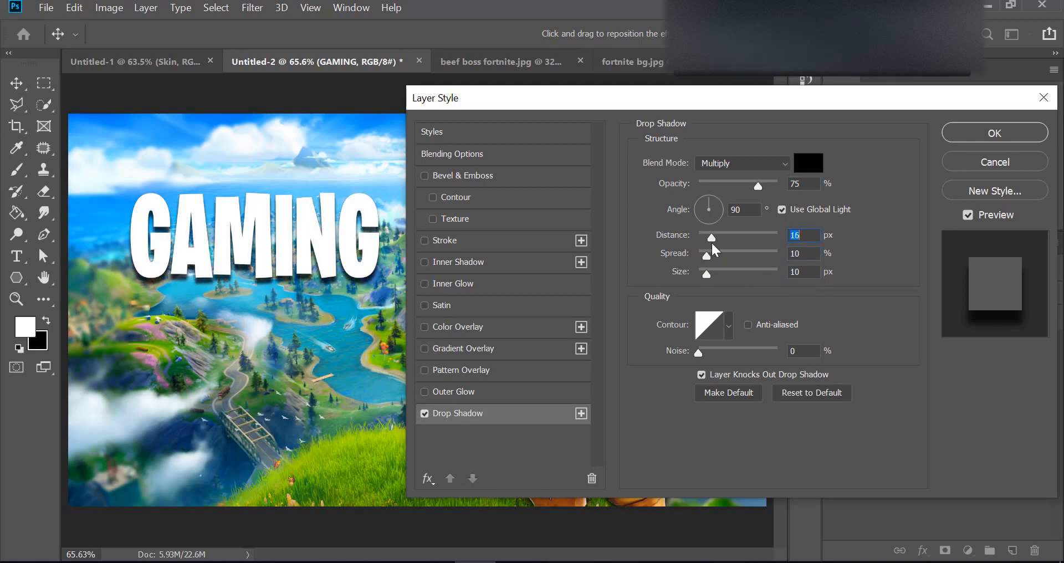
- Add a Subtract Outer Glow with 9% spread and 16 px size, plus a white Overlay Inner Glow, to the GAMING text
click(436, 394)
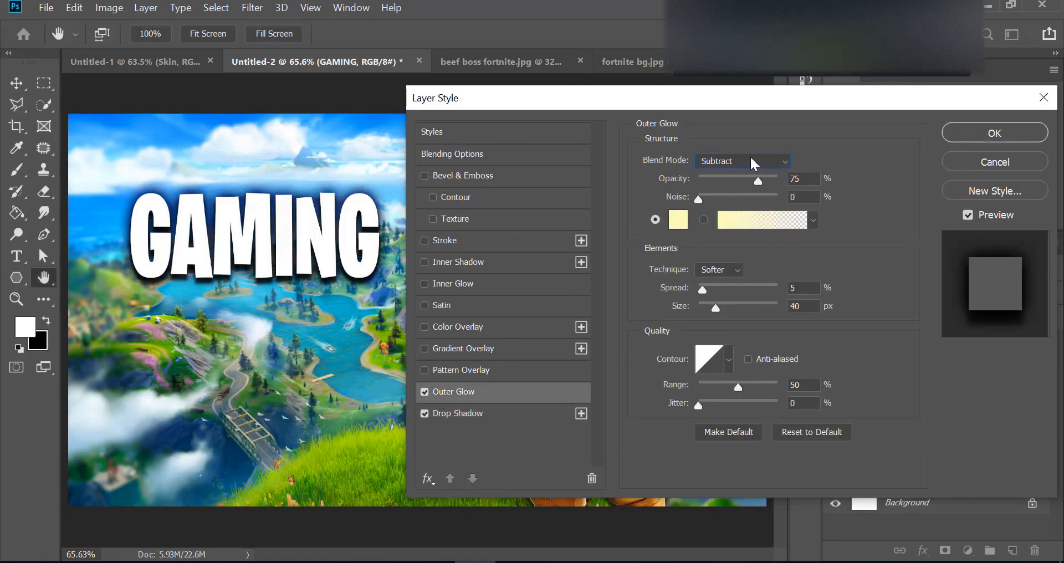
drag(715, 309, 706, 290)
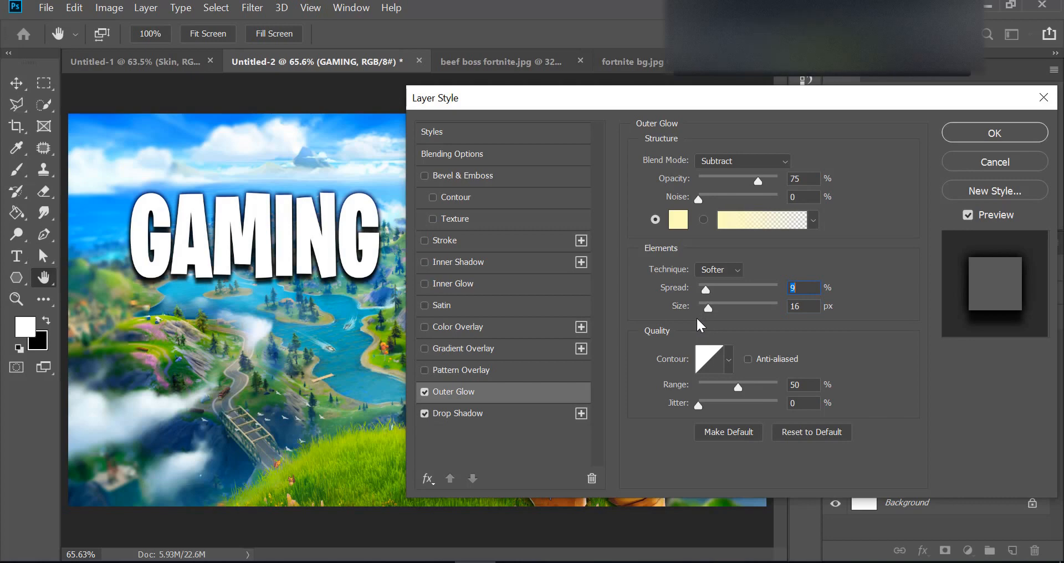
click(435, 283)
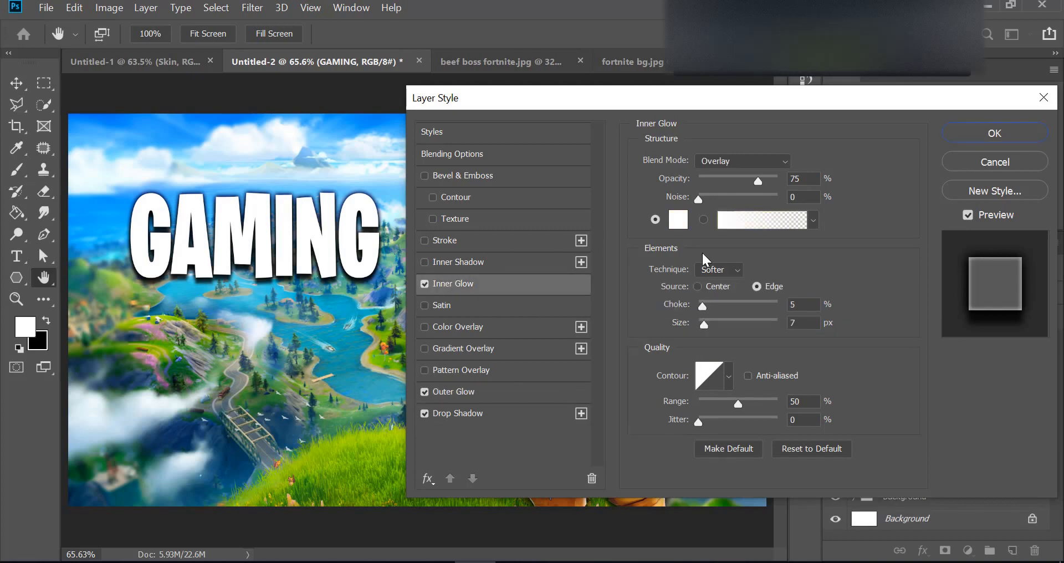
click(679, 222)
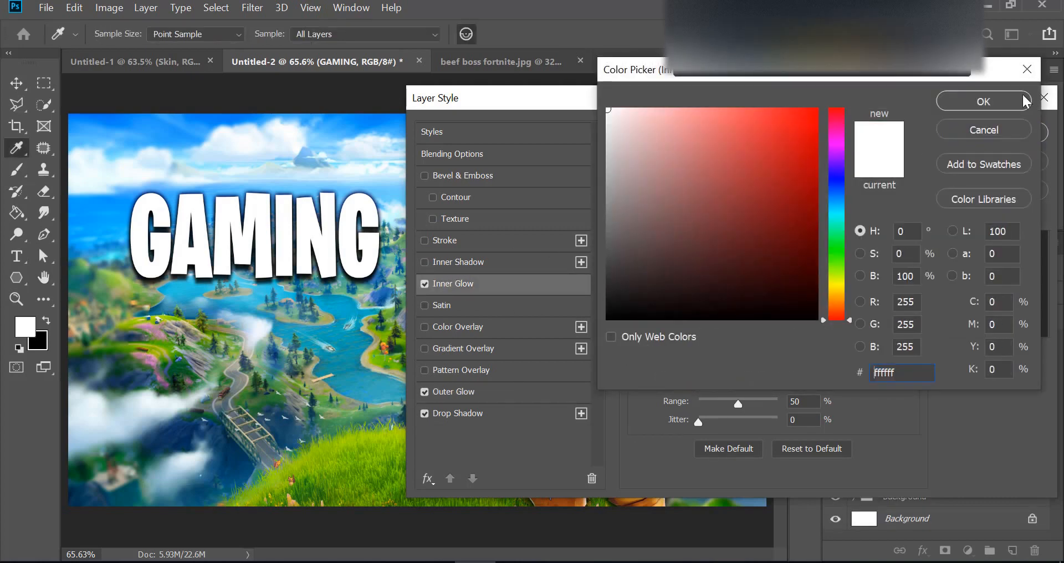
click(1023, 100)
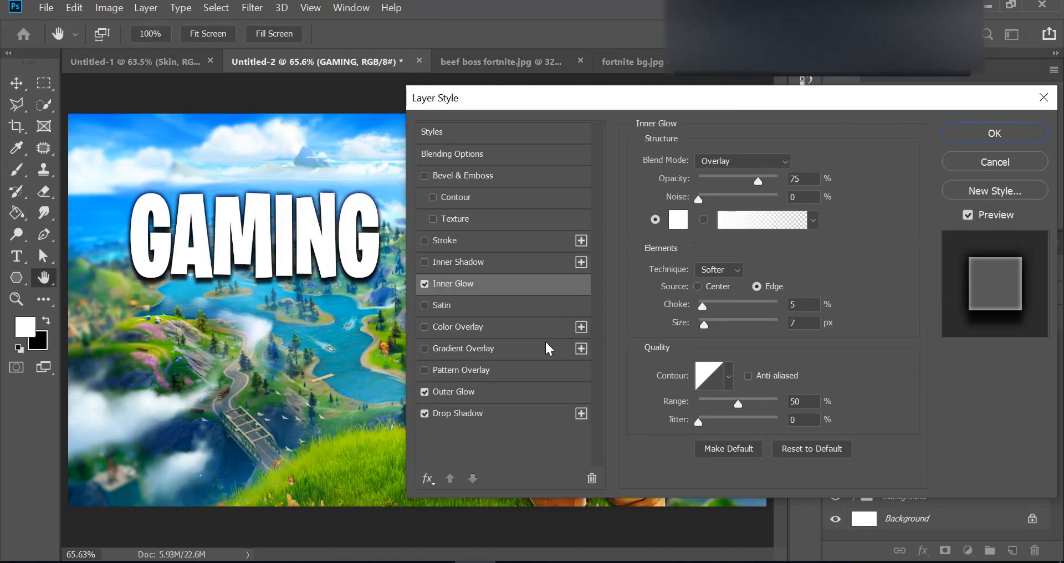
- Add a Gradient Overlay to the GAMING text in Normal mode at 40% opacity, running from gray #9d9d9d to white
click(449, 348)
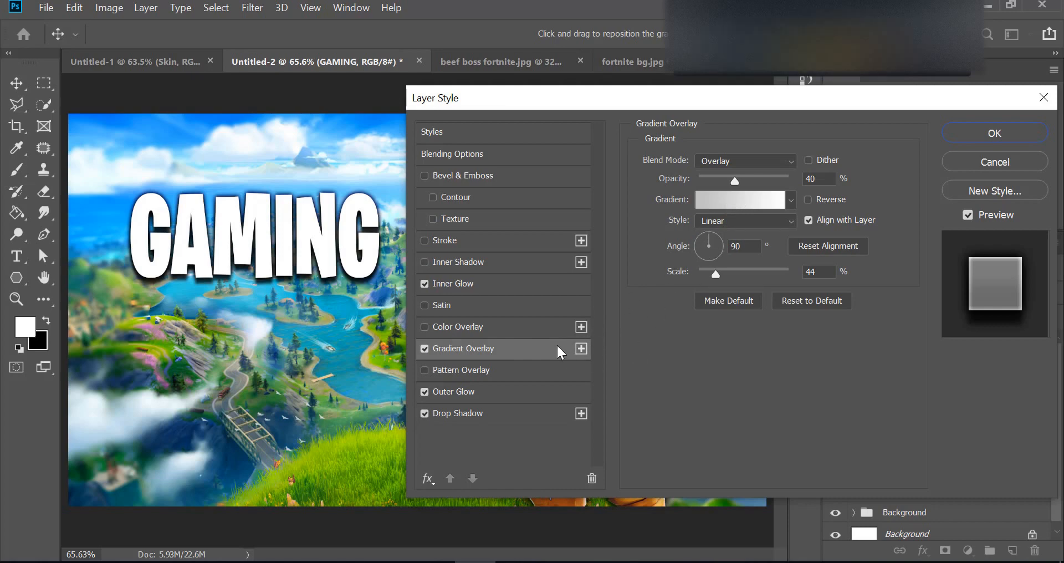
click(738, 199)
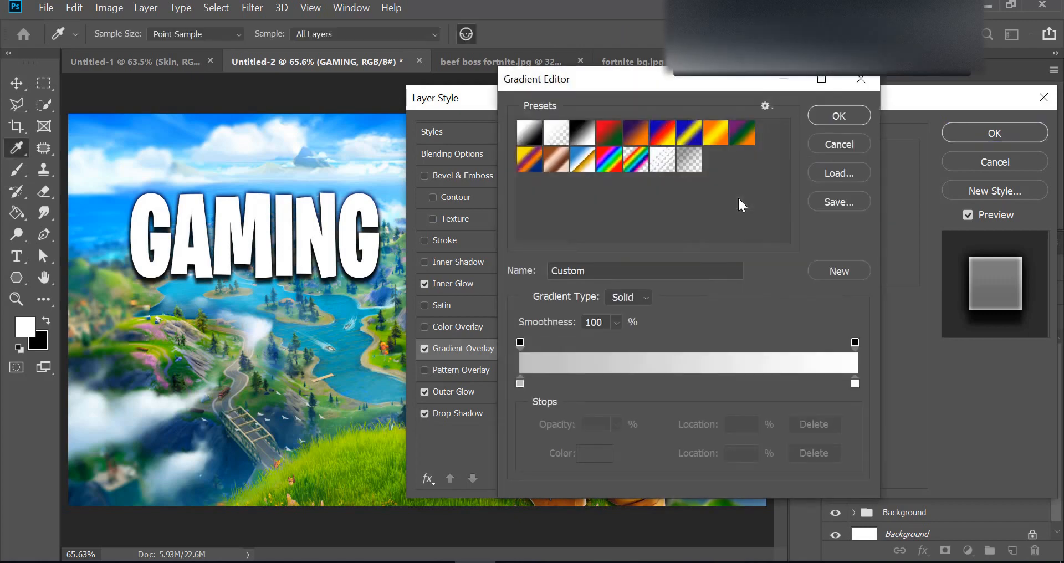
click(520, 383)
double_click(520, 383)
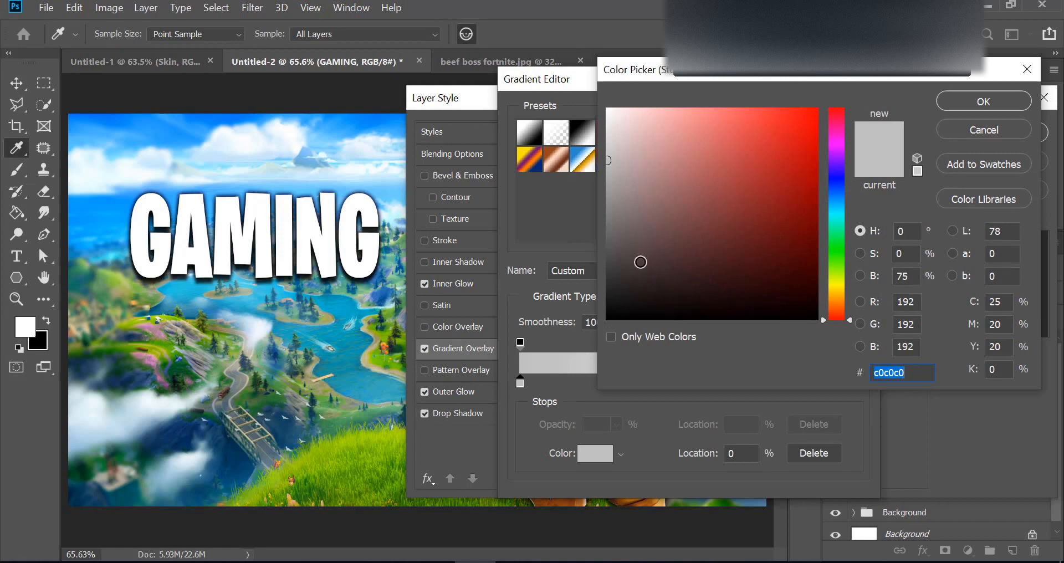
drag(639, 259, 566, 354)
key(Return)
key(Return)
click(450, 282)
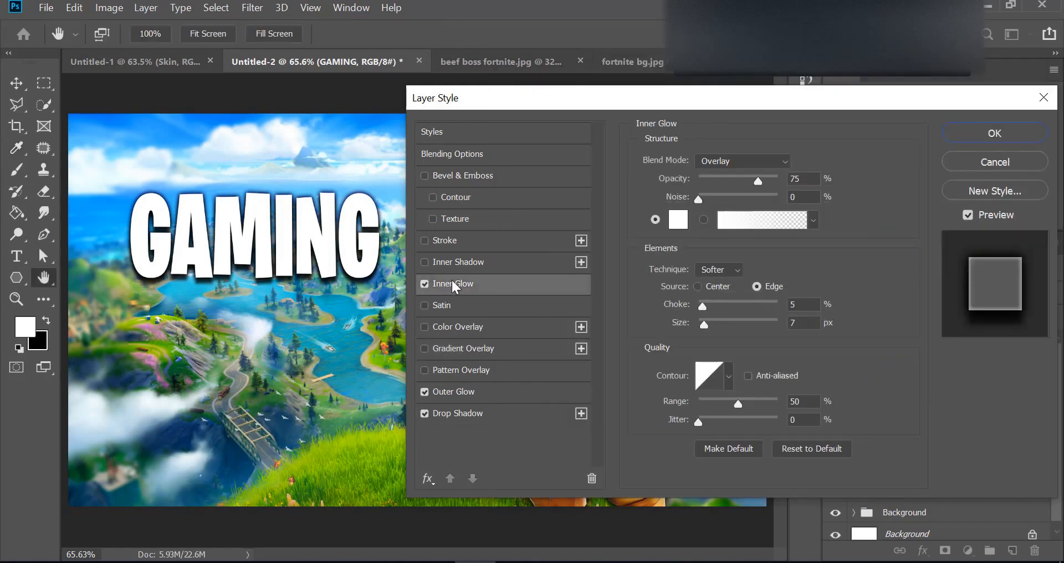
click(467, 345)
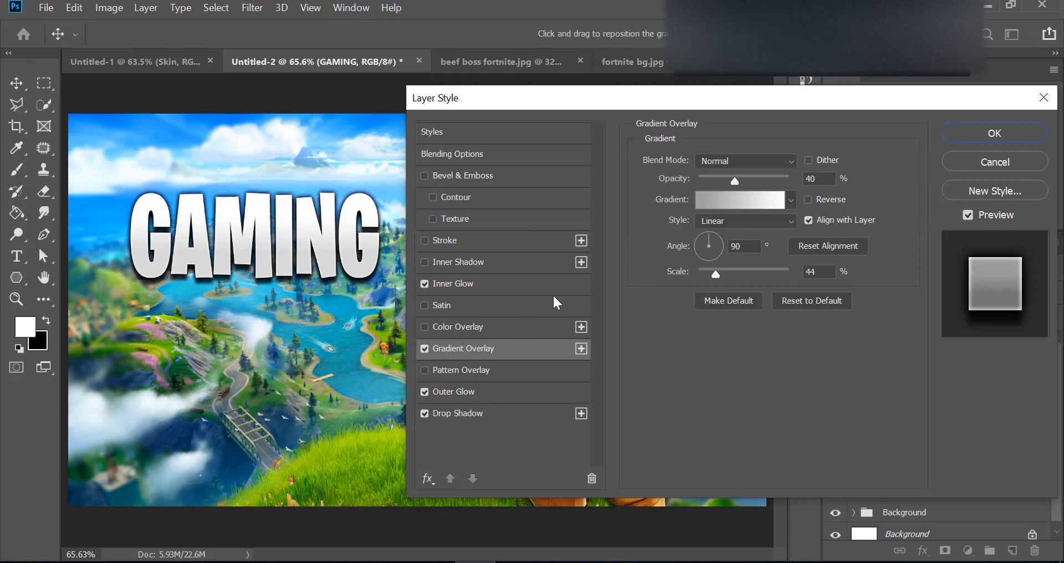
- Darken the gradient's gray stop to #898484, set the overlay's scale to 46%, and apply the layer style
click(719, 201)
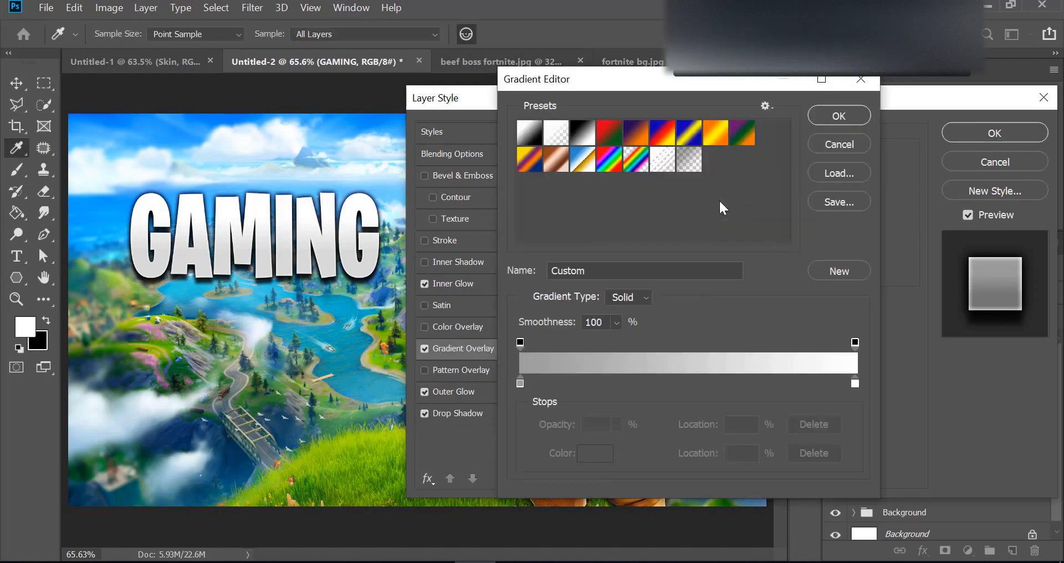
click(520, 383)
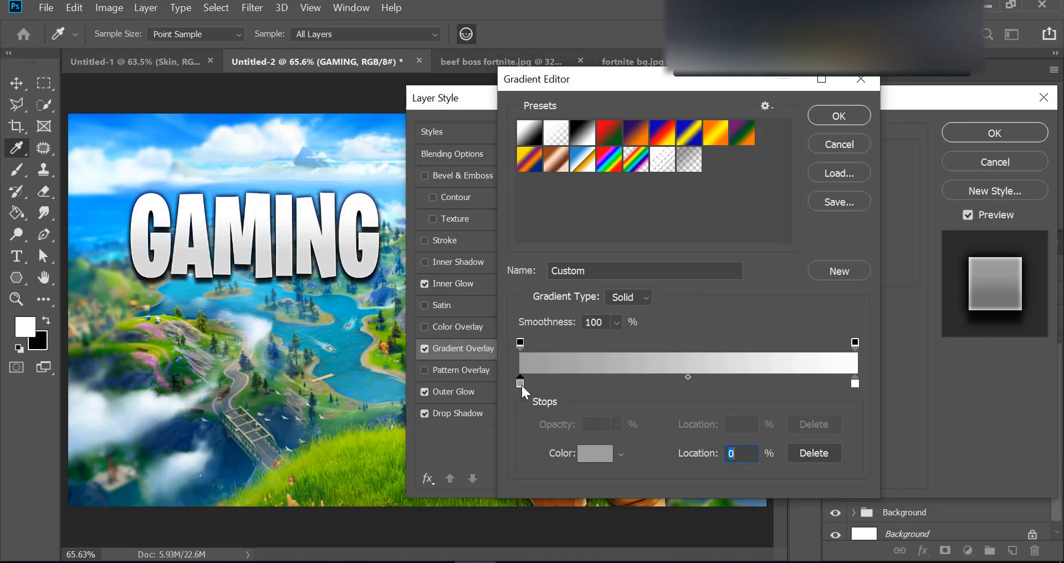
double_click(520, 384)
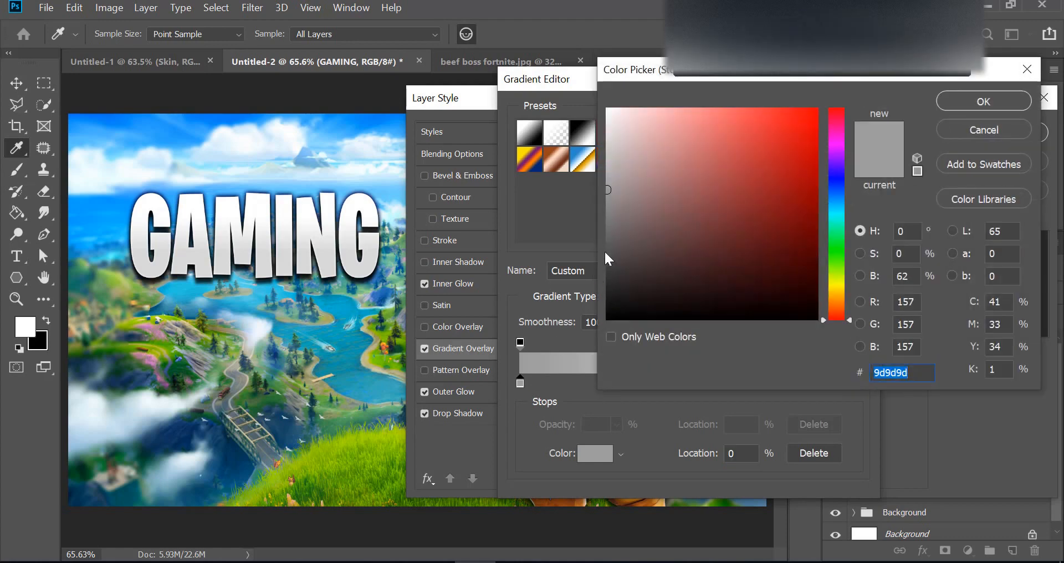
drag(613, 195, 615, 207)
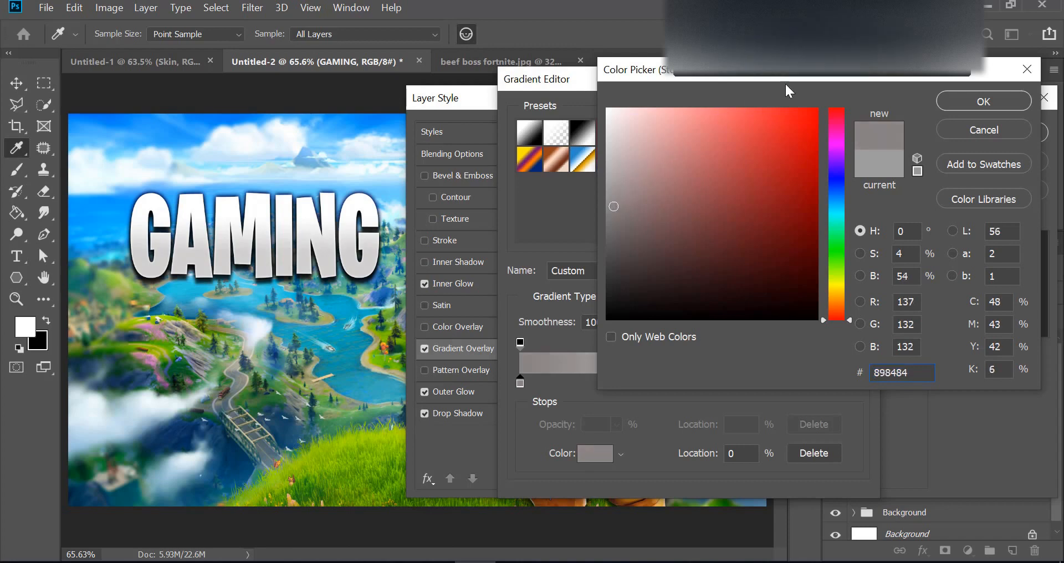
click(993, 97)
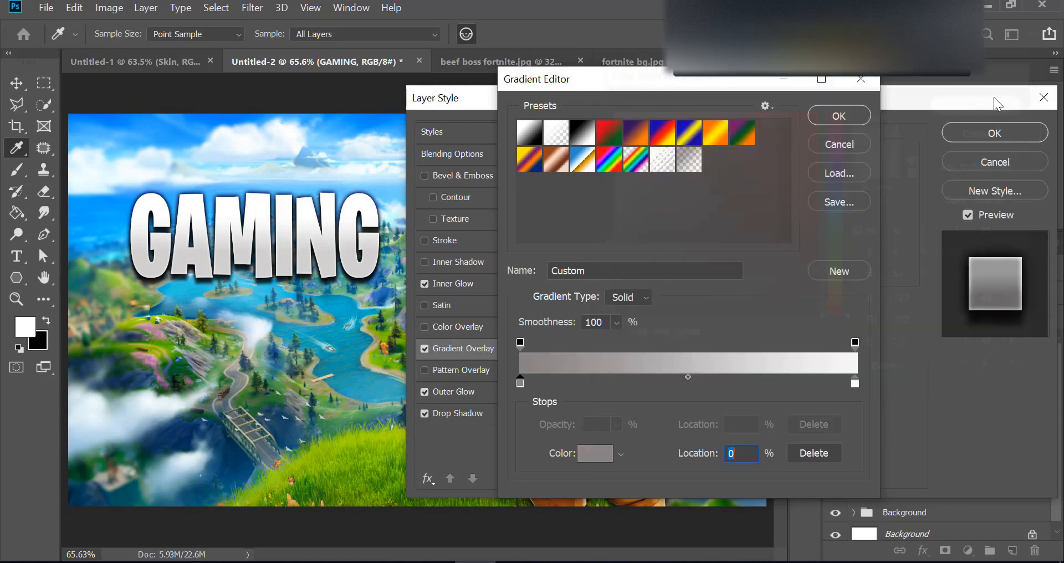
click(853, 115)
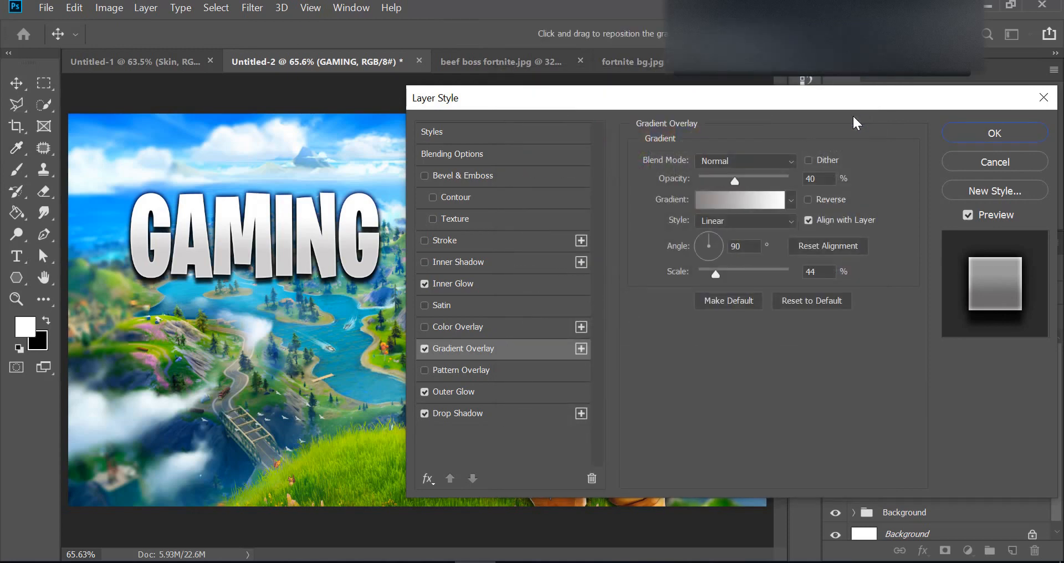
mouse_move(717, 275)
mouse_down()
mouse_move(801, 271)
mouse_move(683, 268)
mouse_move(741, 268)
mouse_move(697, 273)
mouse_move(717, 271)
mouse_up()
click(995, 133)
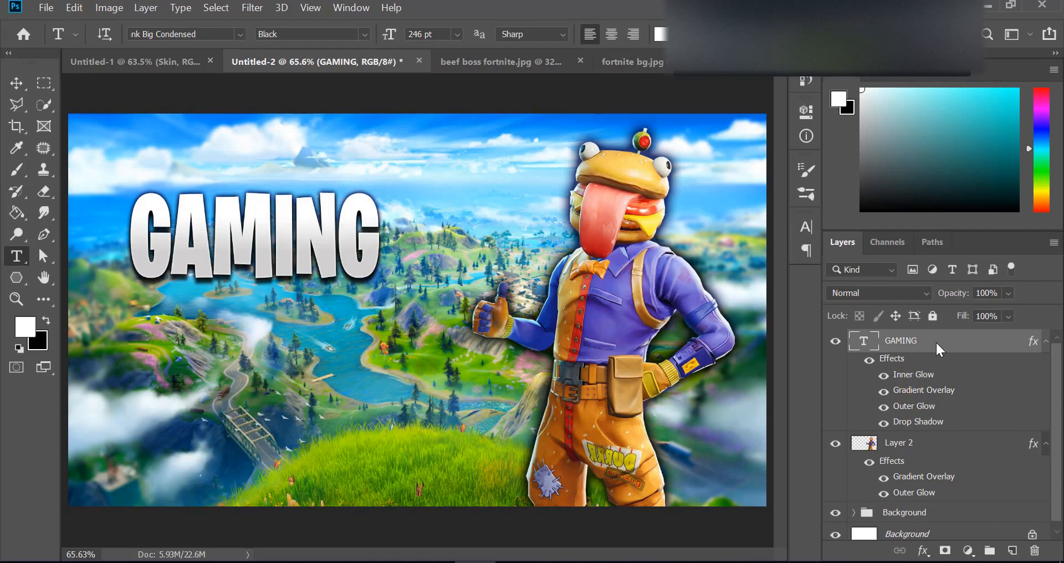
- Duplicate the GAMING text layer and move the copy straight down below the original title
key(ctrl+j)
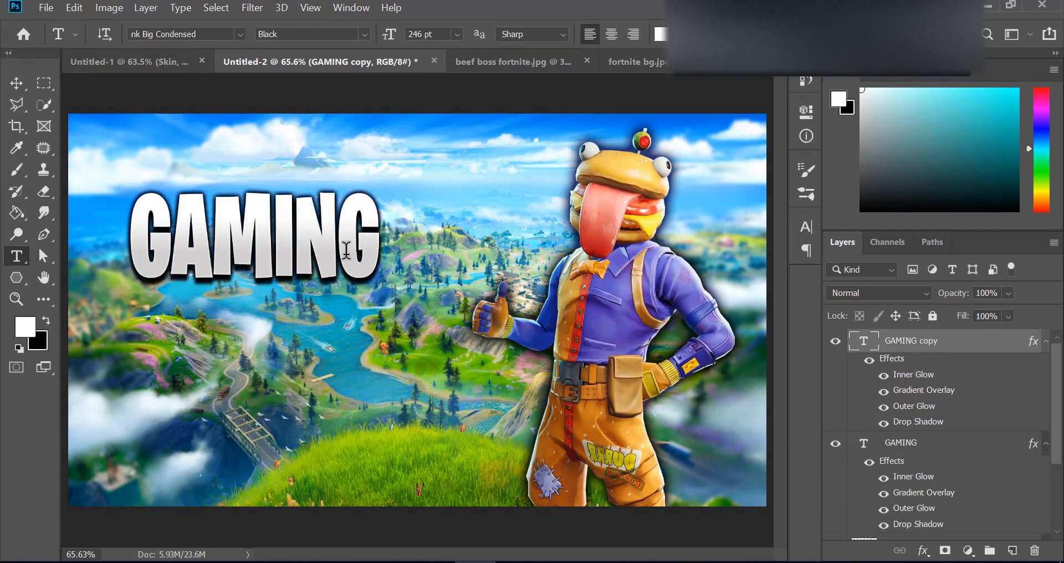
click(14, 84)
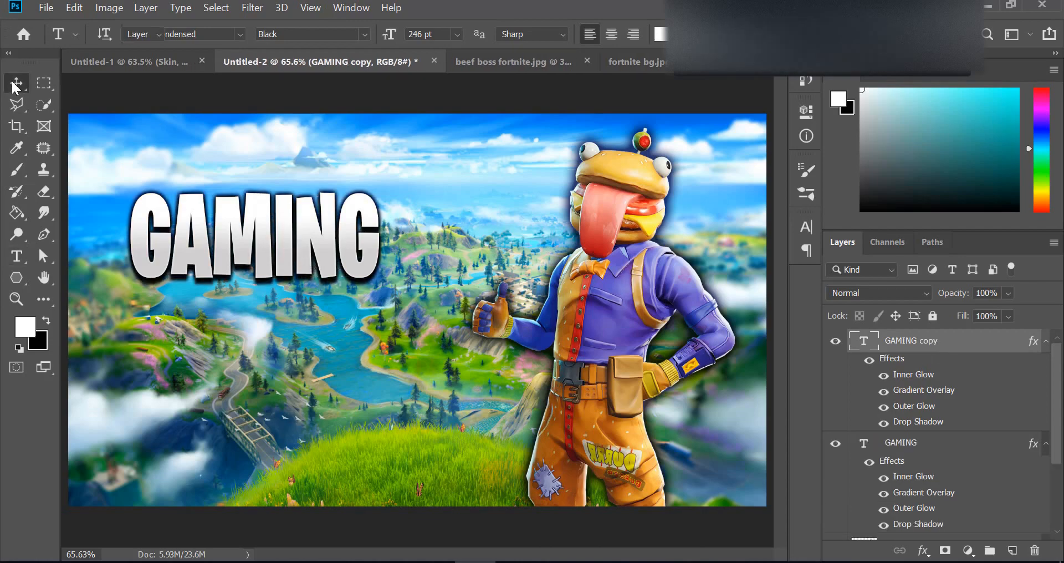
drag(261, 239, 259, 390)
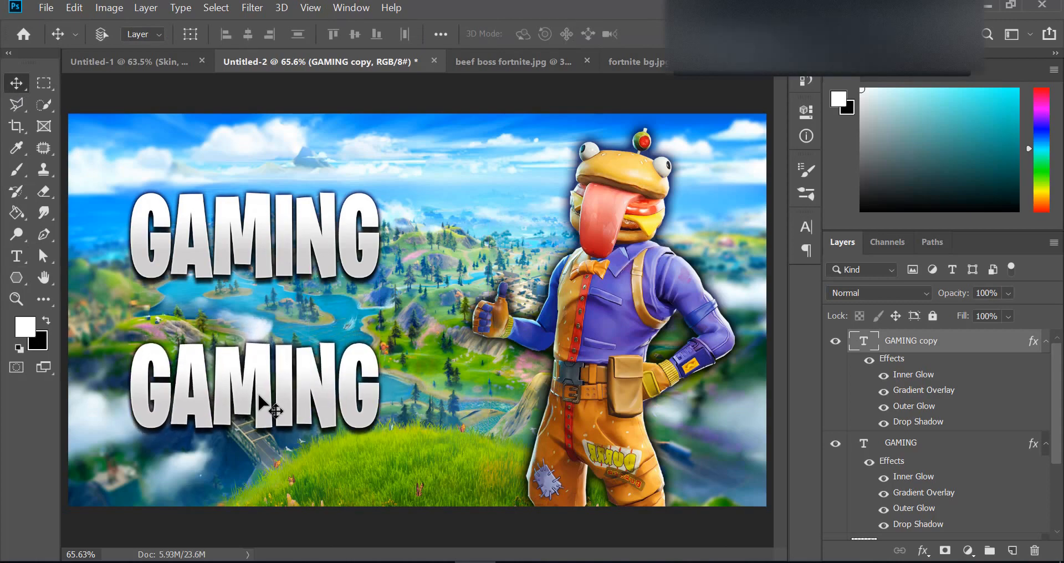
- Replace the text of the lower GAMING copy with THUMBNAIL
double_click(267, 409)
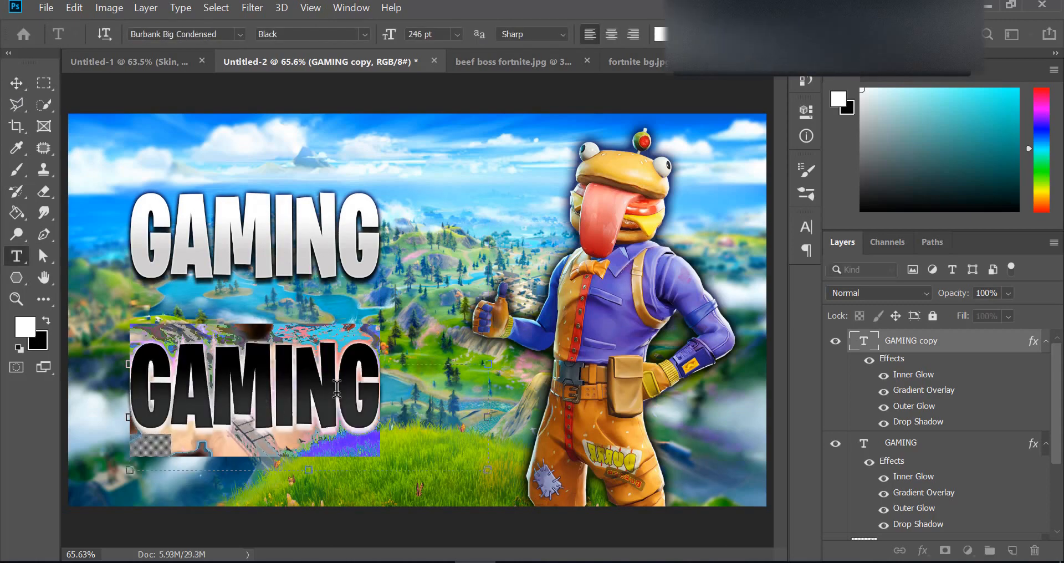
text(THUN)
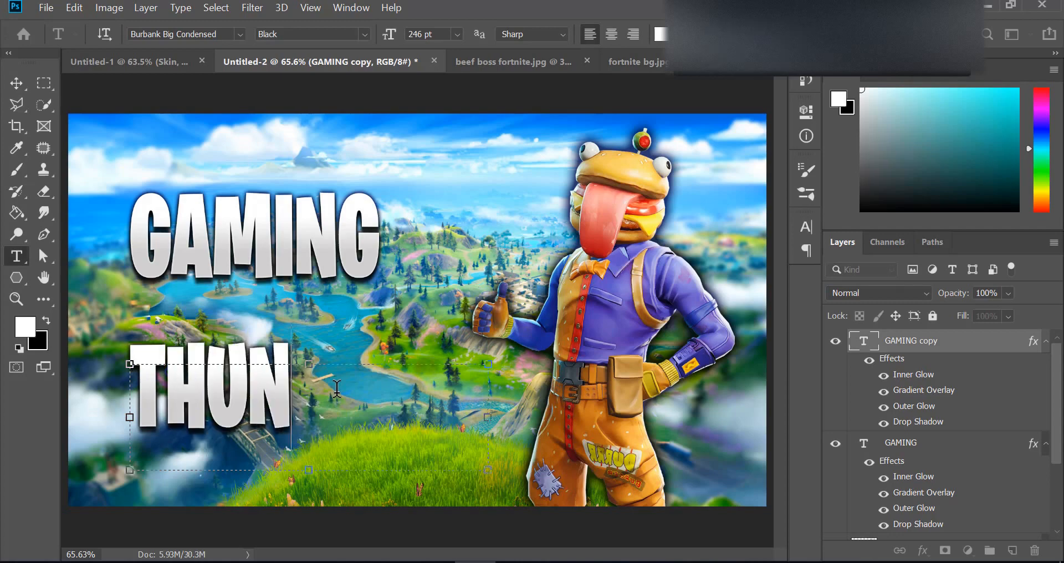
key(BackSpace)
key(BackSpace)
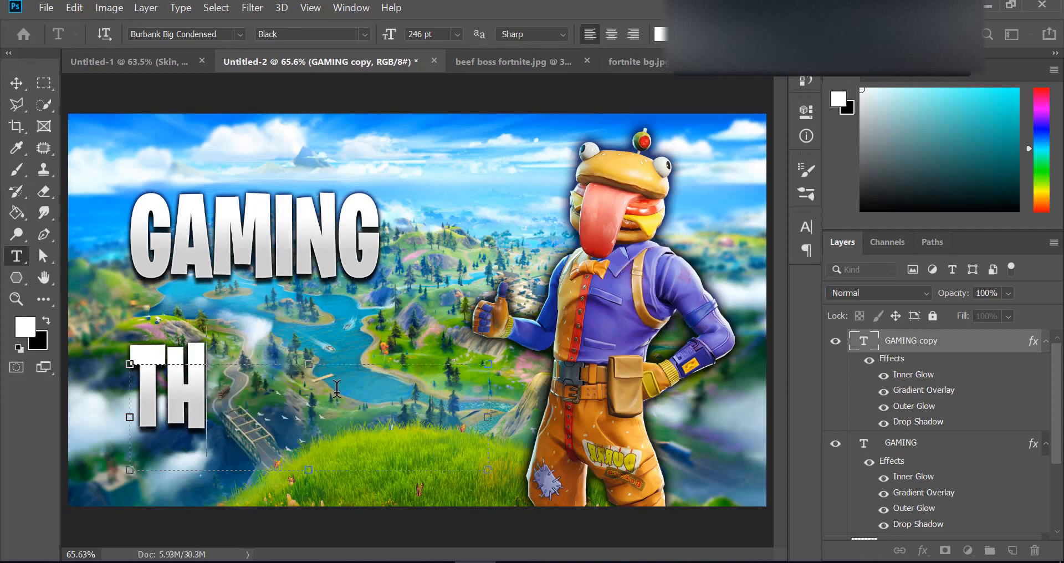
text(UMN)
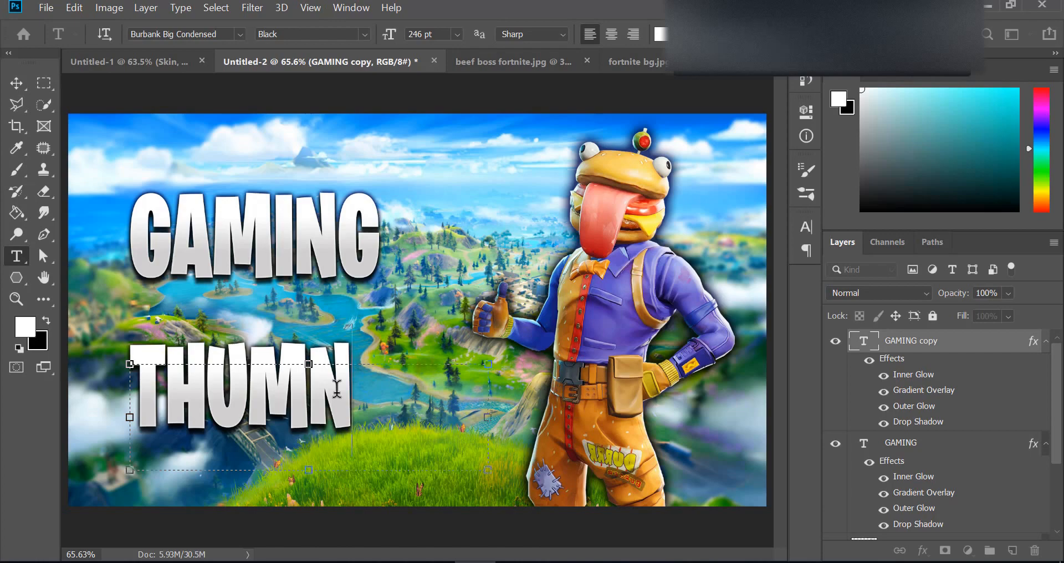
key(BackSpace)
text(BNAIL)
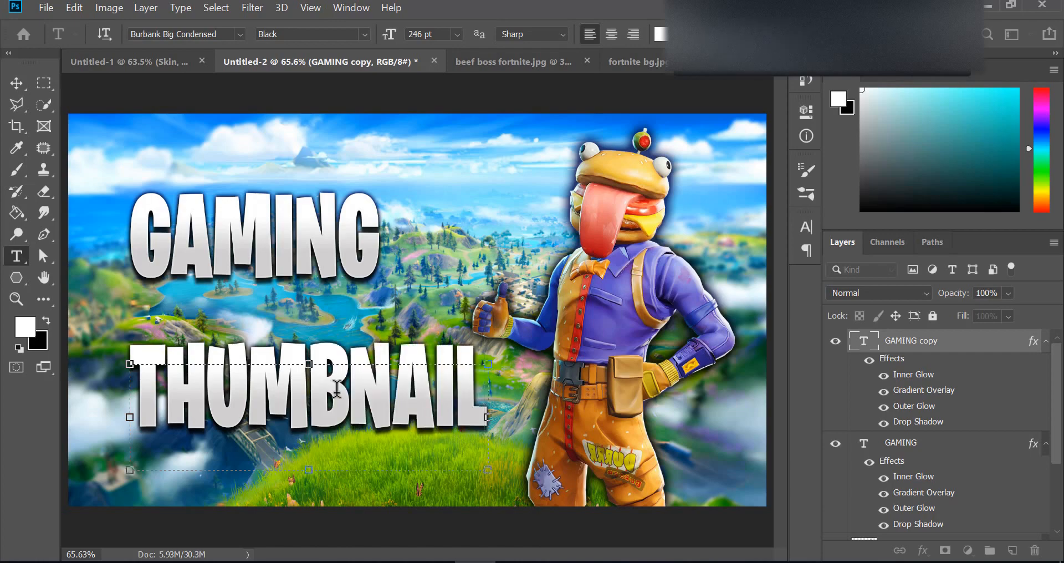
key(ctrl+Return)
- Shift the THUMBNAIL text slightly left and the GAMING text slightly right so the two lines are roughly centered on each other
key(v)
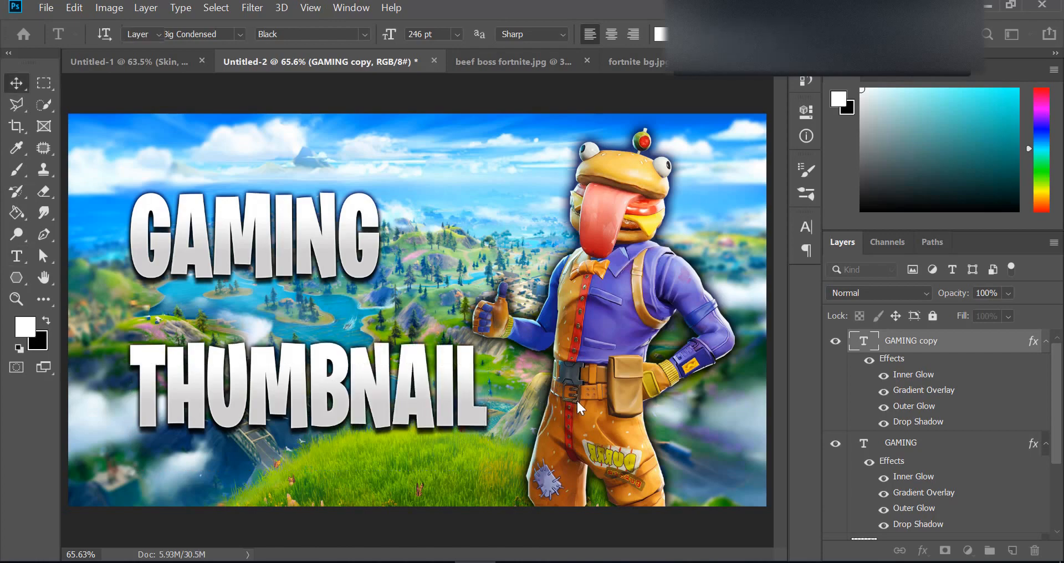
drag(413, 406, 385, 405)
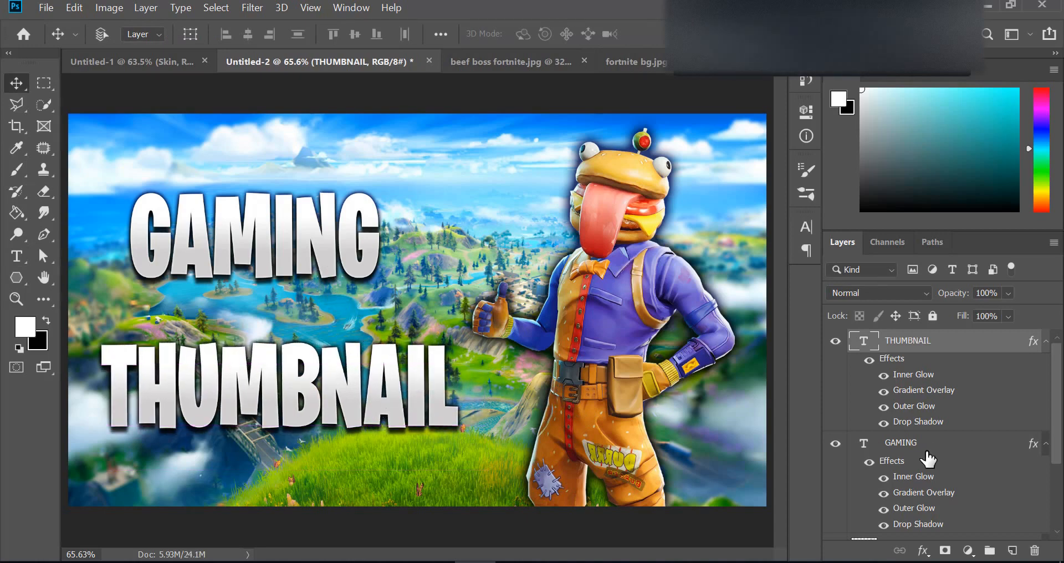
click(909, 442)
drag(302, 211, 315, 211)
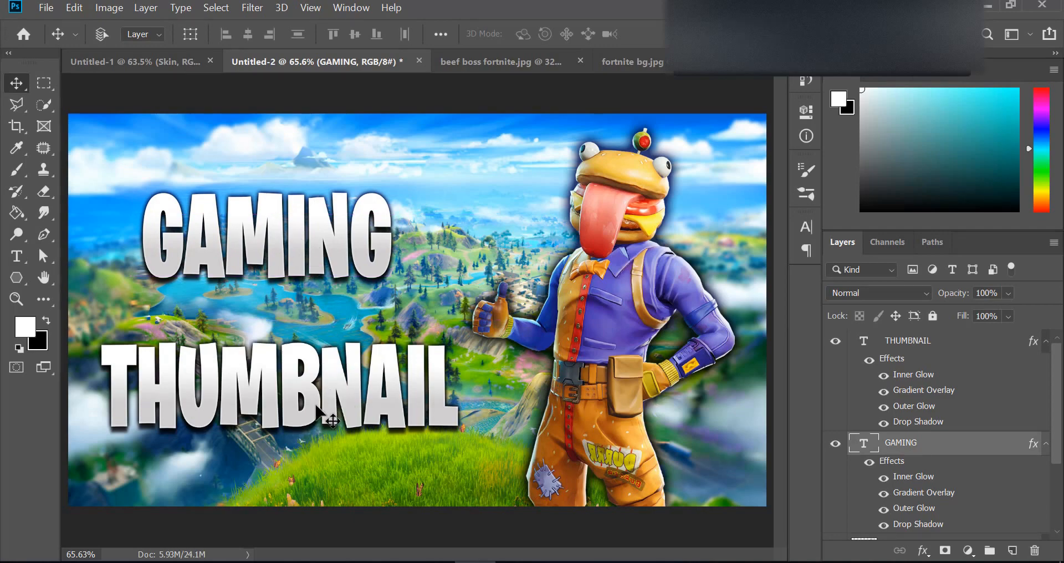
- Raise the opacity of the GAMING layer's Gradient Overlay to 82% and apply the layer style
key(h)
double_click(1033, 446)
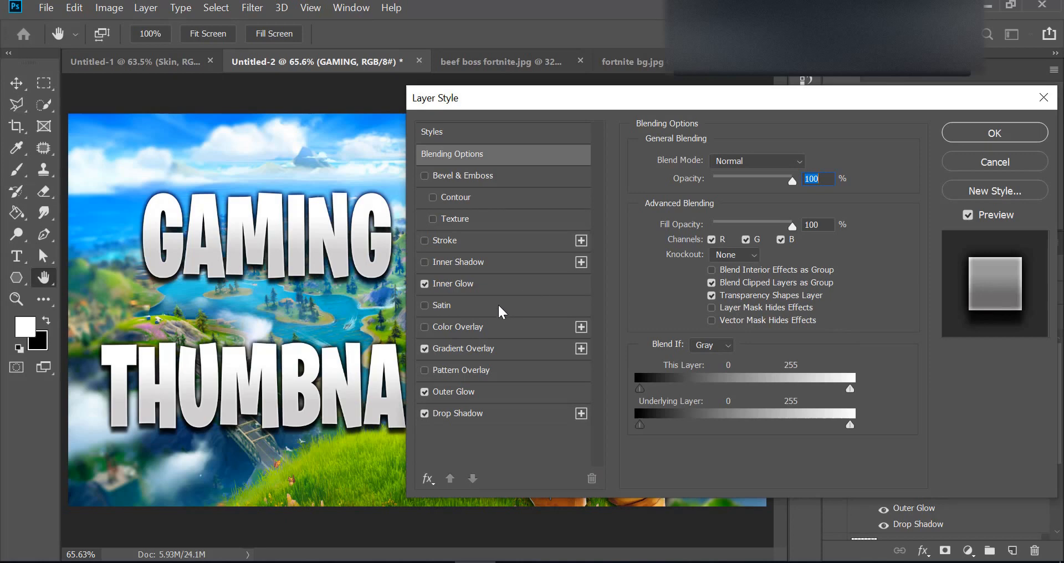
click(477, 346)
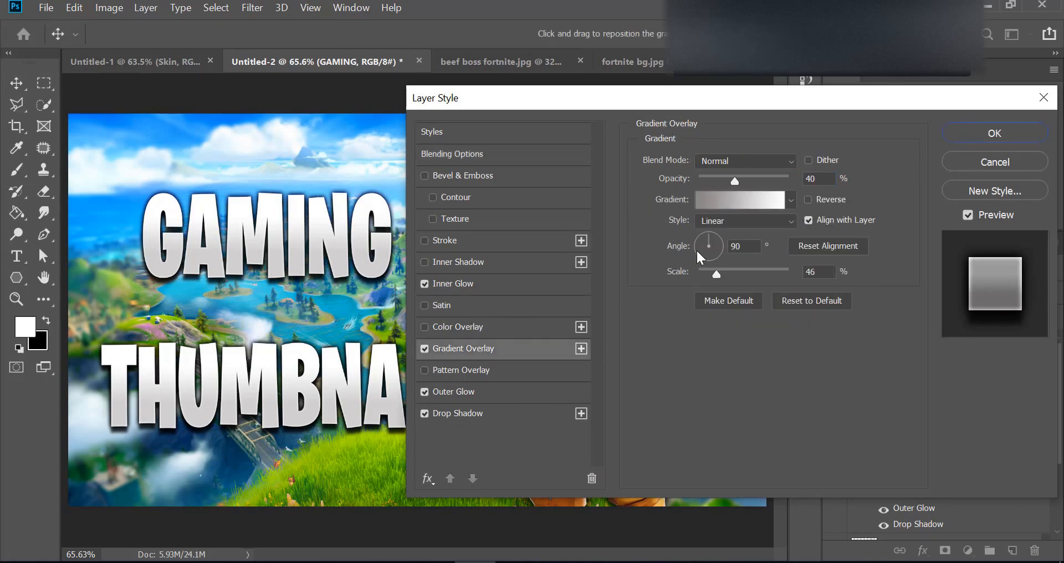
drag(735, 181, 843, 180)
drag(773, 178, 774, 178)
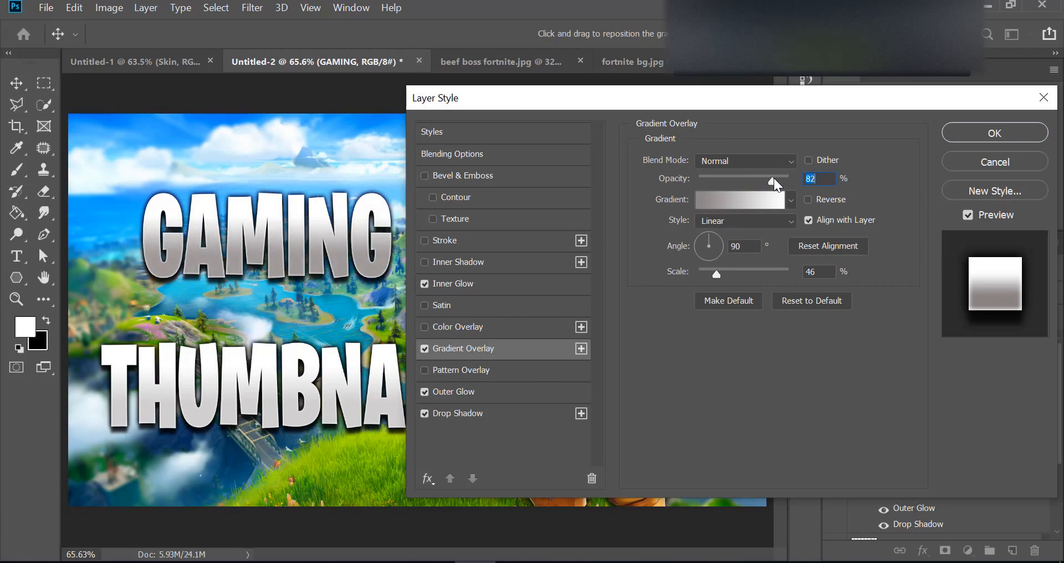
click(981, 136)
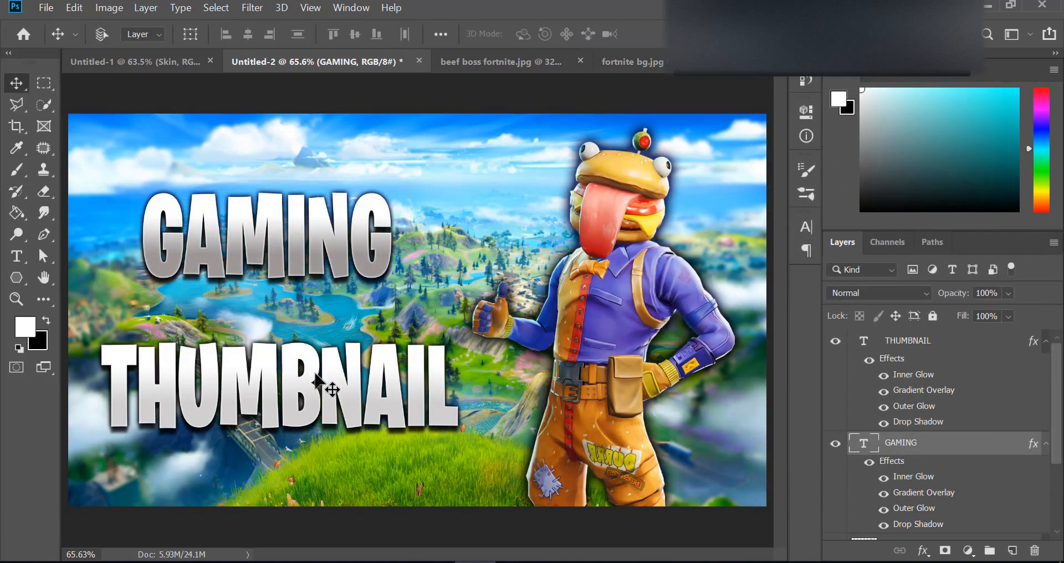
click(340, 409)
double_click(324, 395)
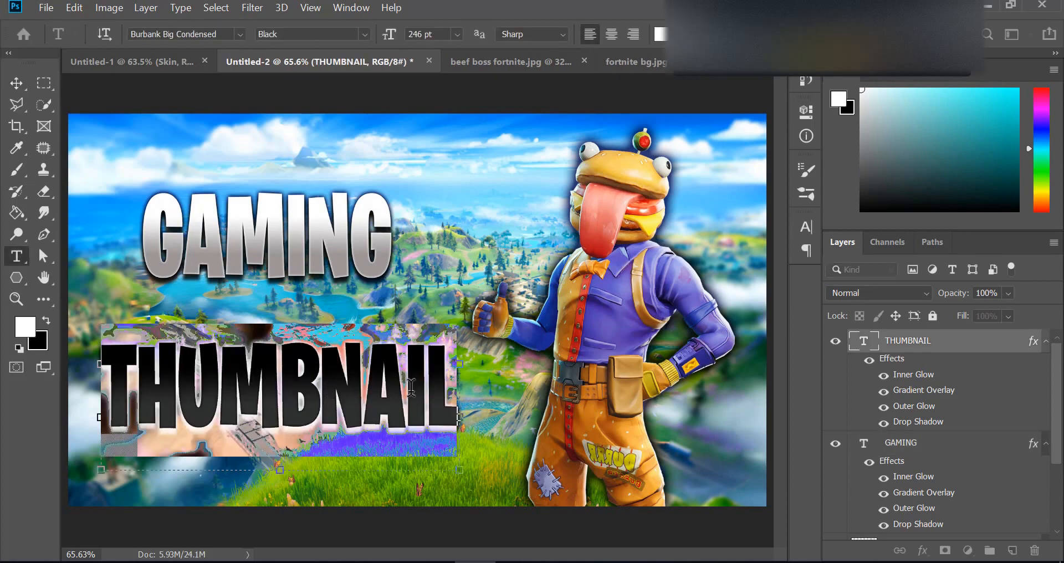
key(Escape)
key(v)
click(932, 443)
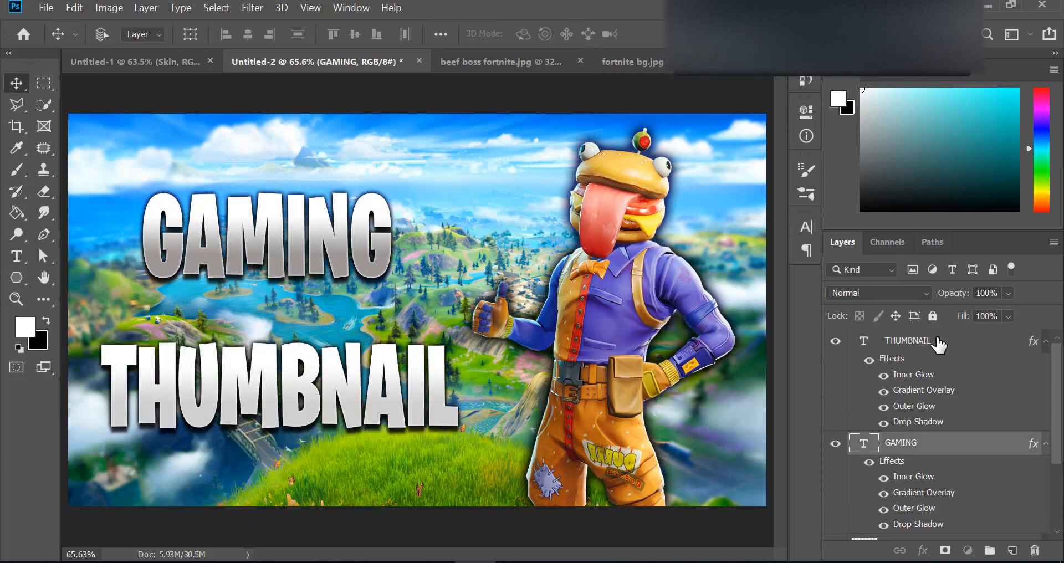
- Set the opacity of the THUMBNAIL layer's Gradient Overlay to 83% and open its gradient for editing
click(943, 344)
double_click(1008, 342)
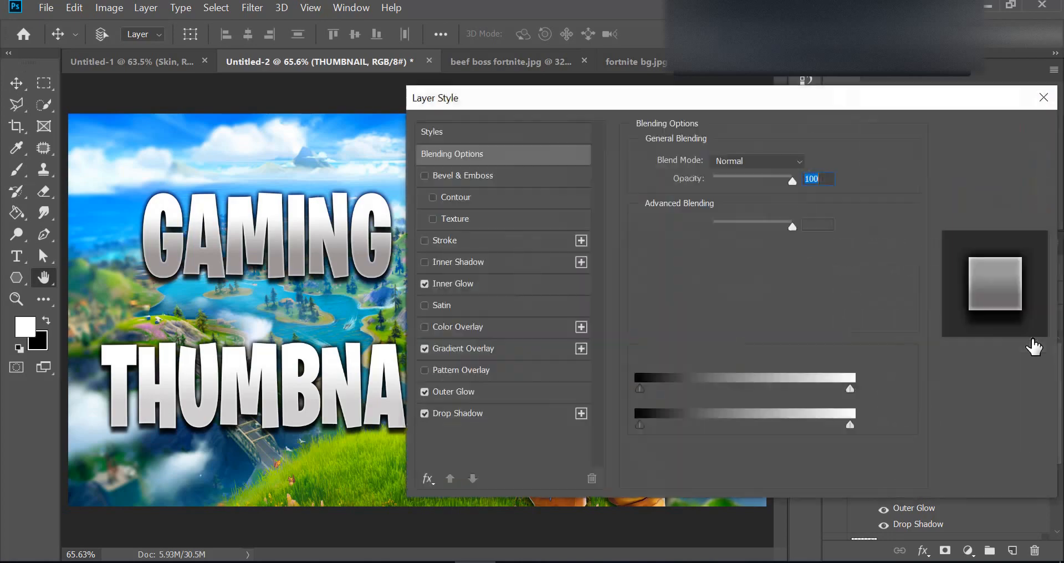
click(470, 350)
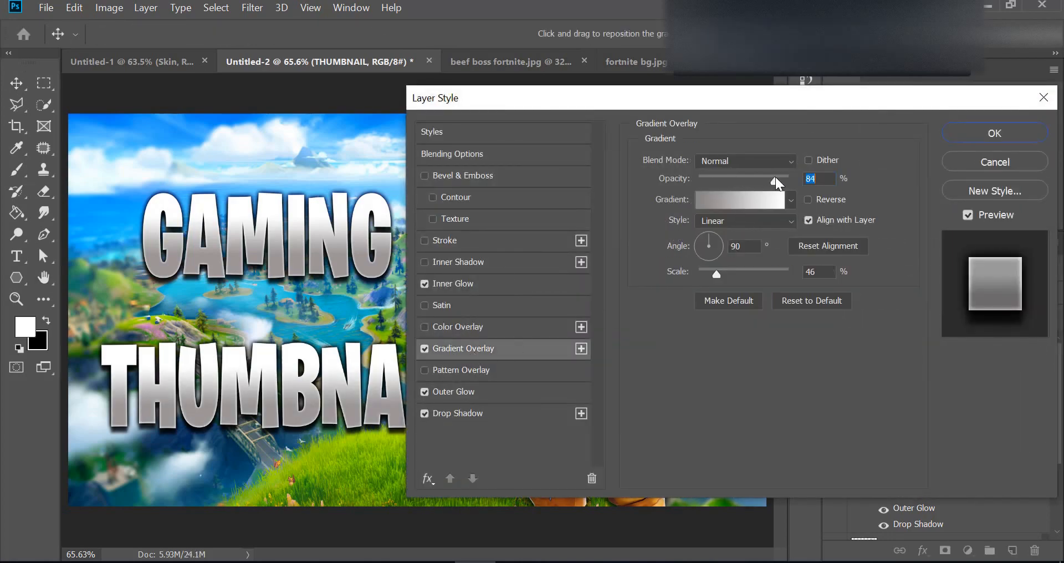
mouse_move(776, 178)
mouse_down()
mouse_move(794, 178)
mouse_move(774, 179)
mouse_up()
click(708, 203)
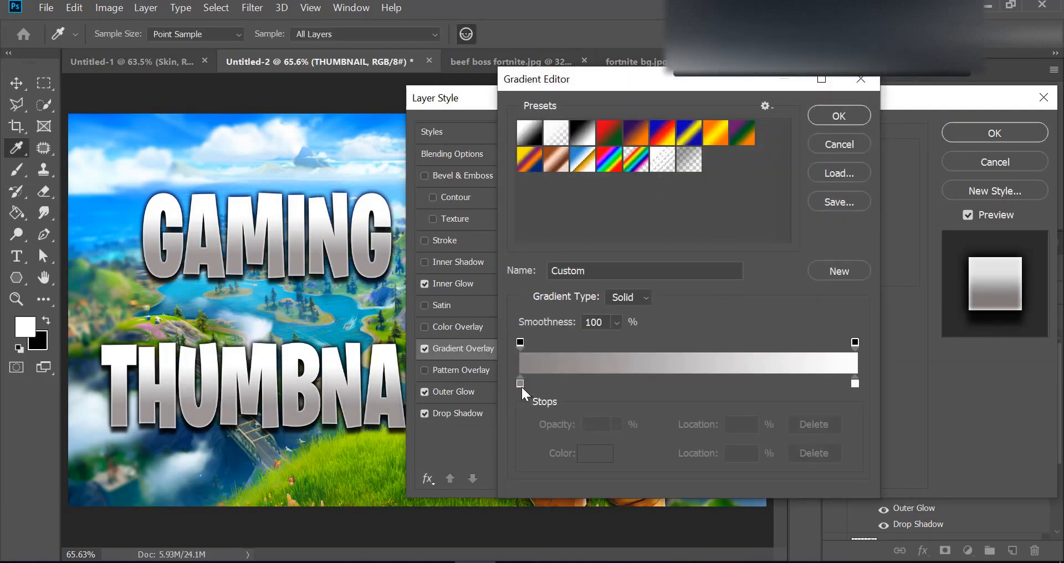
- Change the gradient's gray color stop at location 0% to orange ff8a00
click(521, 383)
double_click(521, 384)
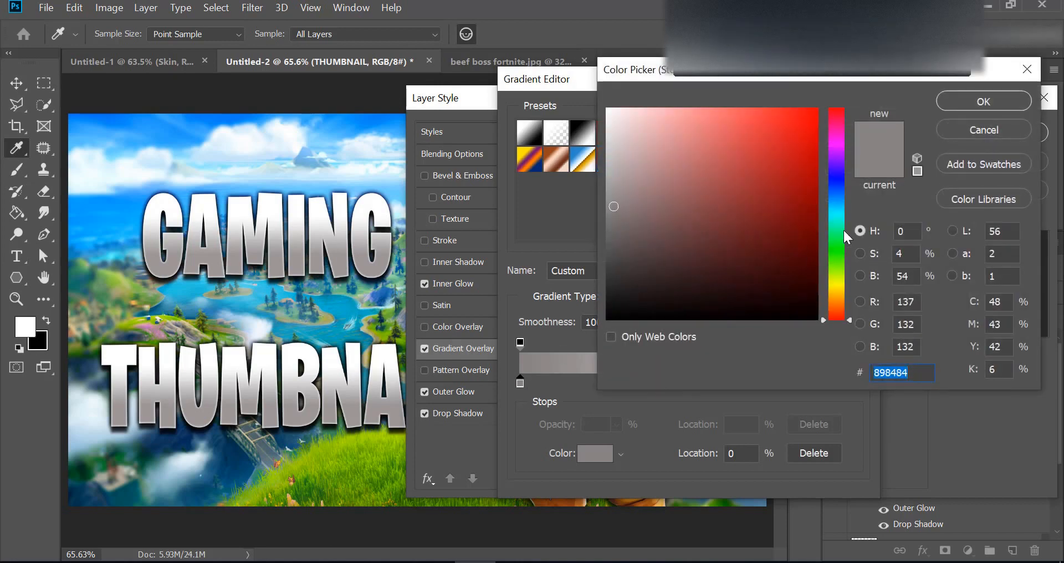
drag(830, 296, 836, 296)
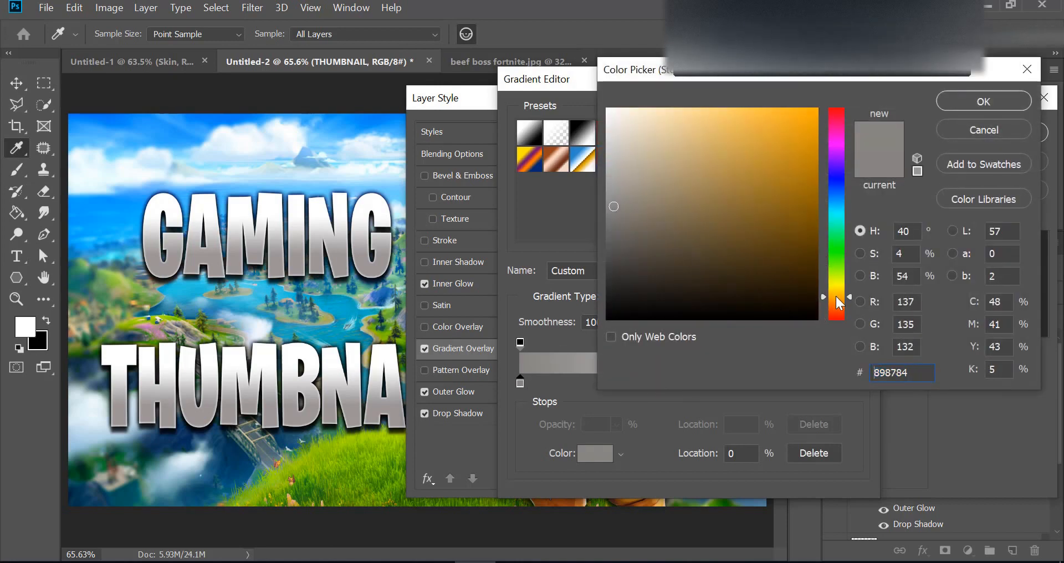
drag(775, 187, 818, 108)
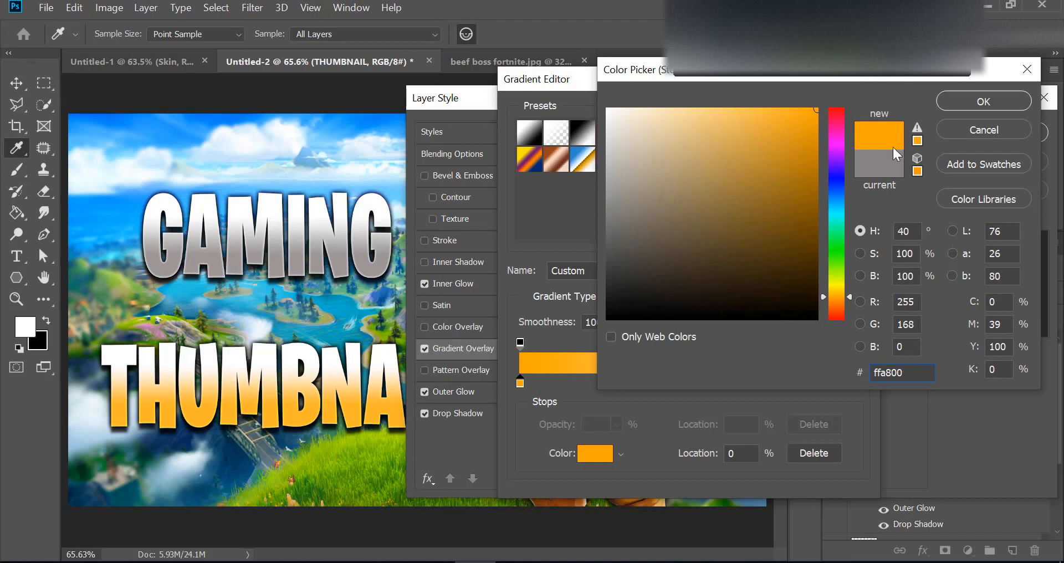
mouse_move(843, 305)
mouse_down()
mouse_move(839, 292)
mouse_move(841, 300)
mouse_up()
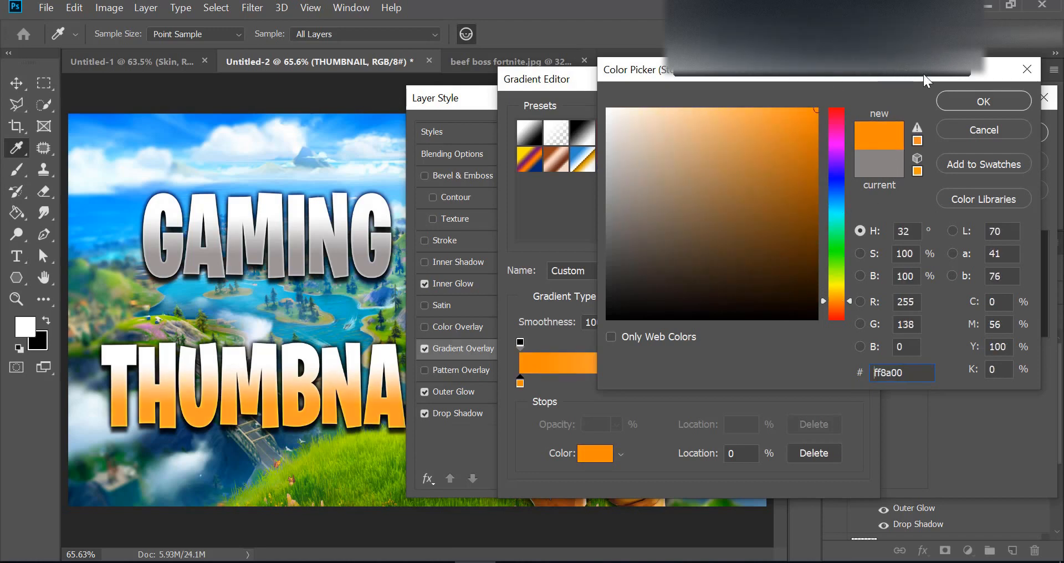
click(972, 104)
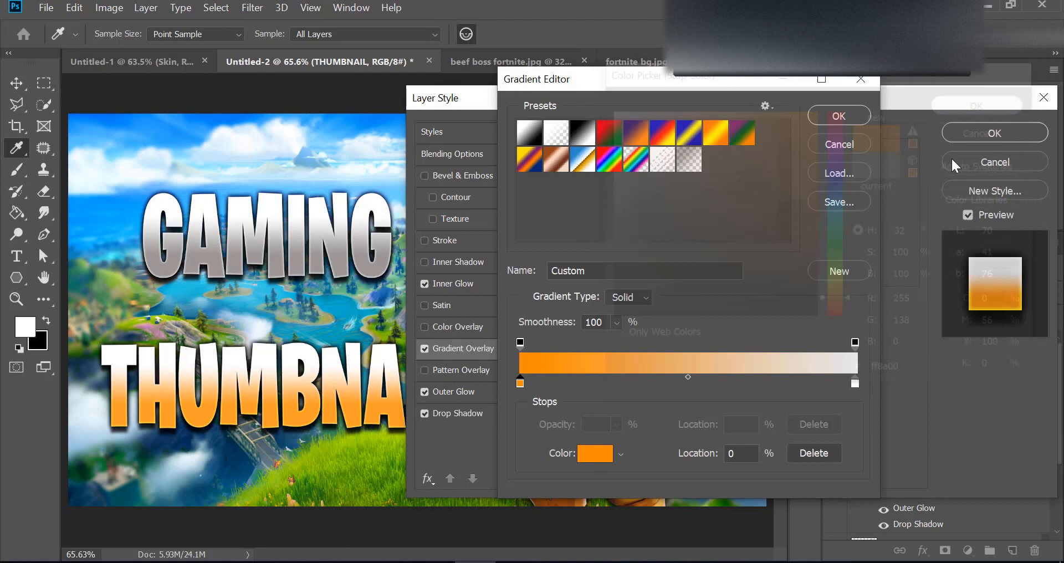
- Change the gradient's white color stop at location 100% to yellow fff000
click(854, 382)
double_click(855, 381)
click(843, 284)
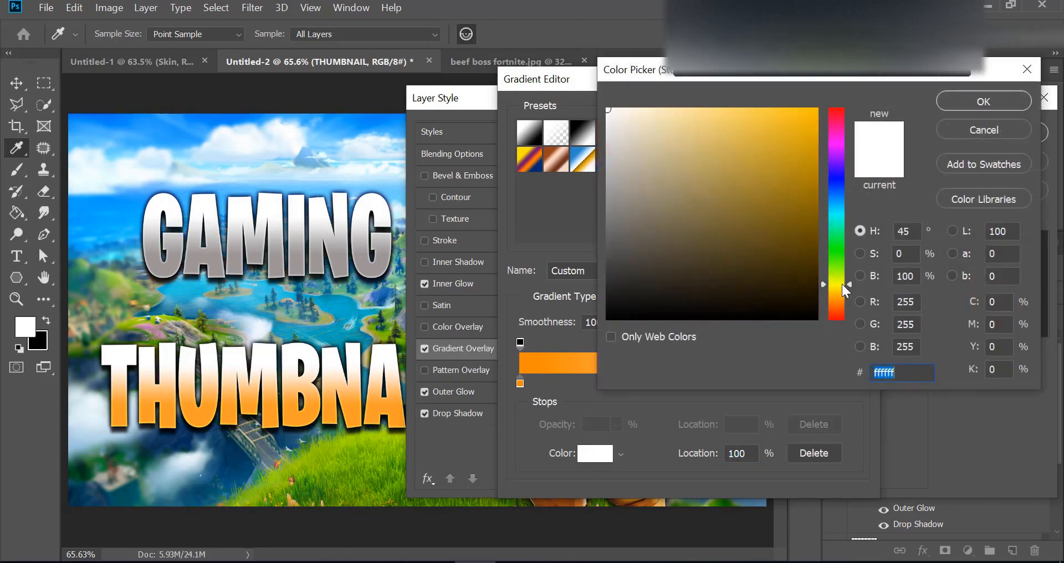
mouse_move(793, 170)
mouse_down()
mouse_move(821, 111)
mouse_move(879, 77)
mouse_up()
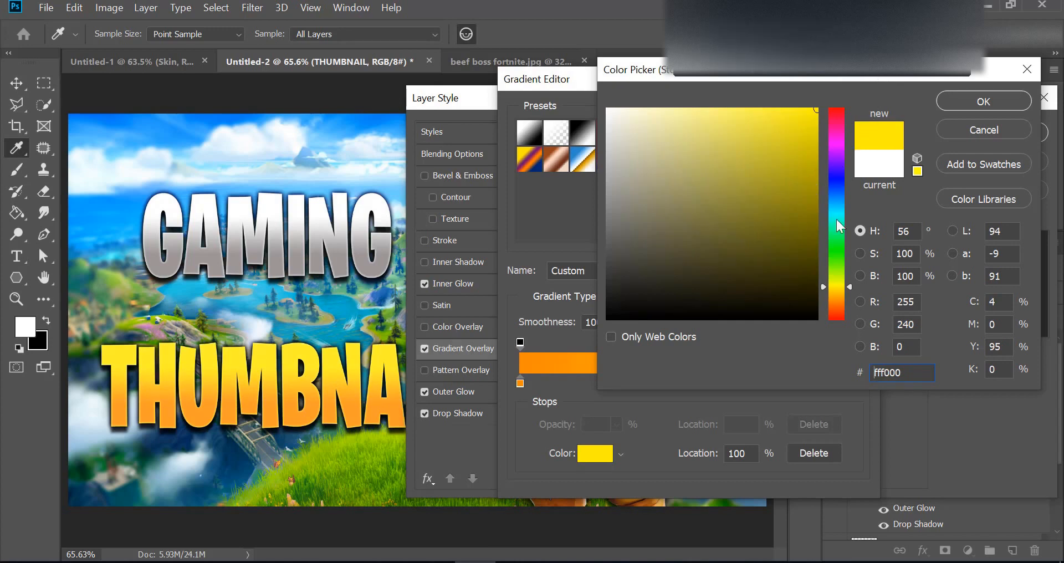
click(981, 103)
- Change the gradient's color stop at location 0% to red-orange ff4200 and apply the THUMBNAIL layer style
double_click(520, 383)
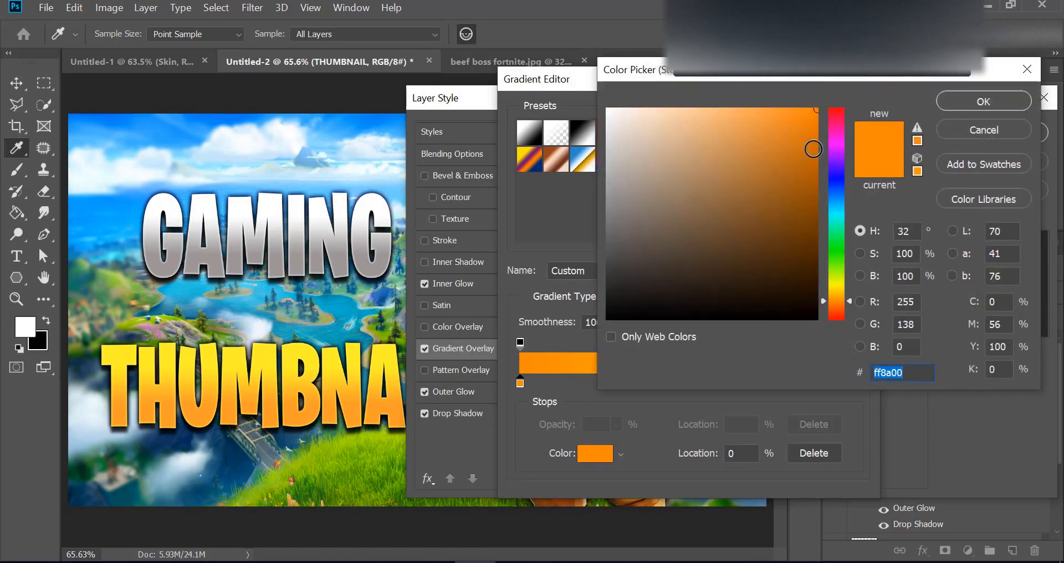
drag(834, 301, 836, 311)
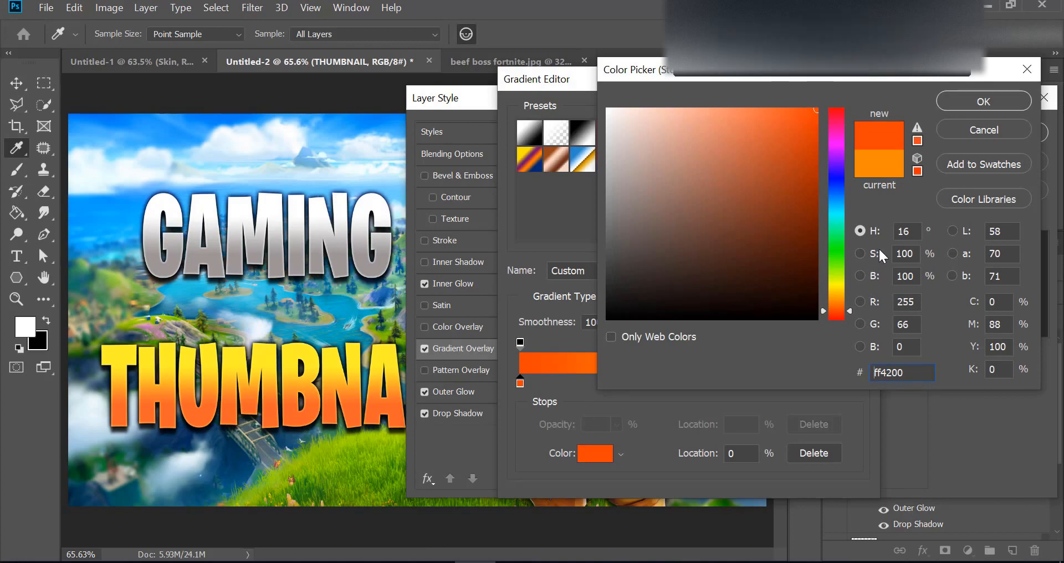
click(981, 105)
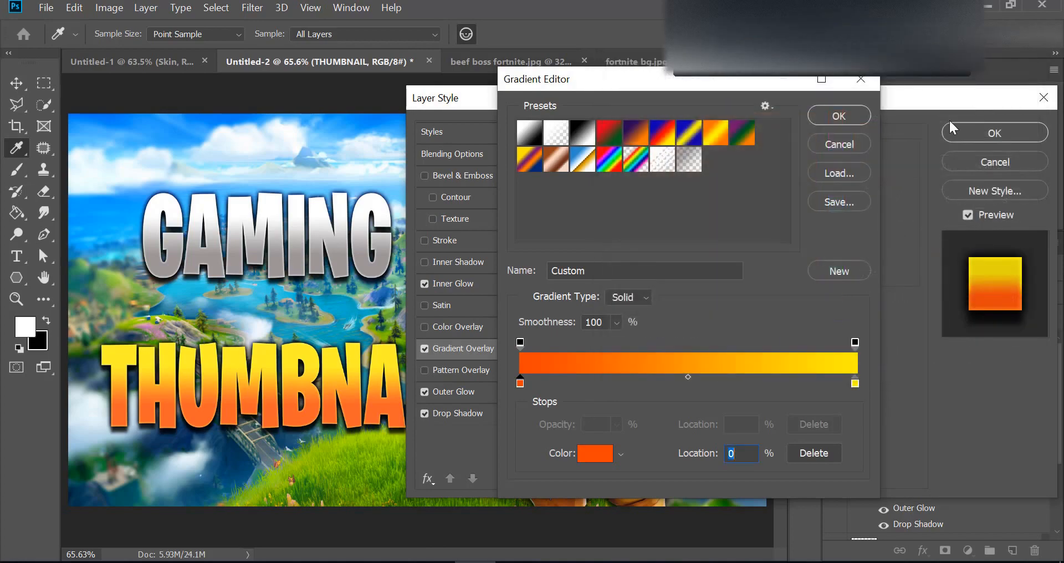
click(852, 114)
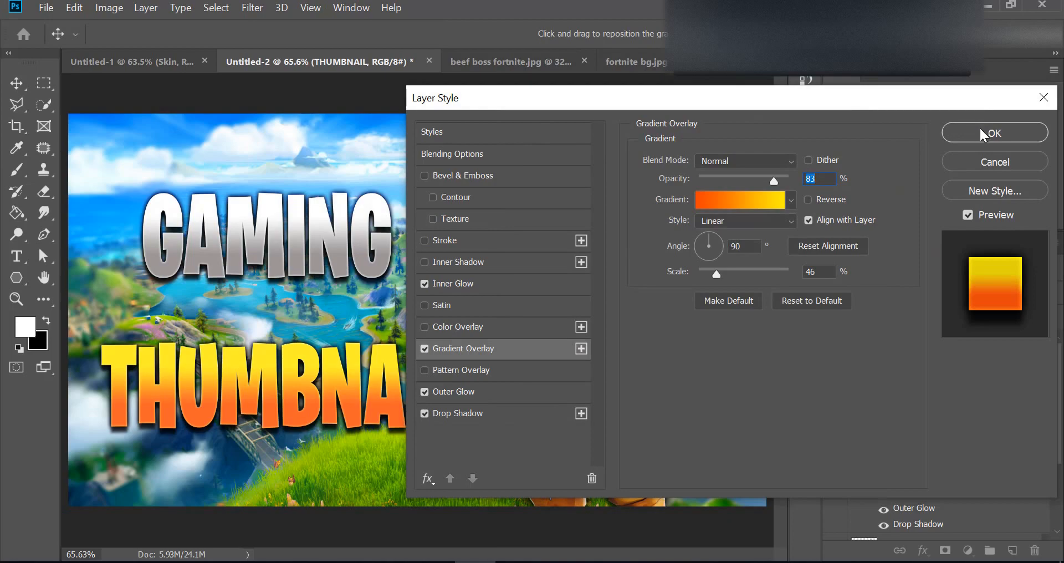
click(995, 134)
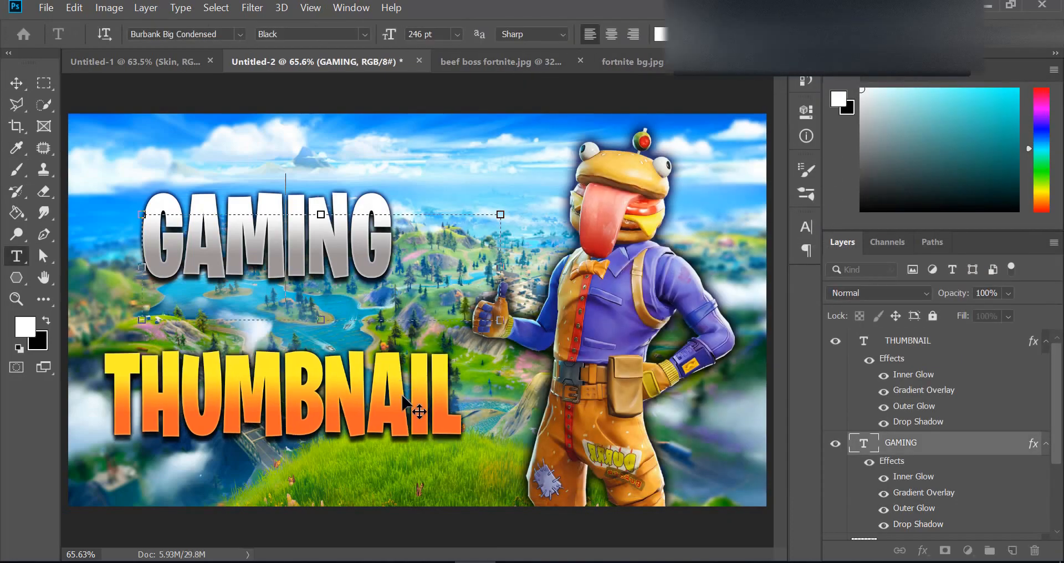
- Move the GAMING text slightly down and the THUMBNAIL text slightly up so the two lines sit closer together
key(v)
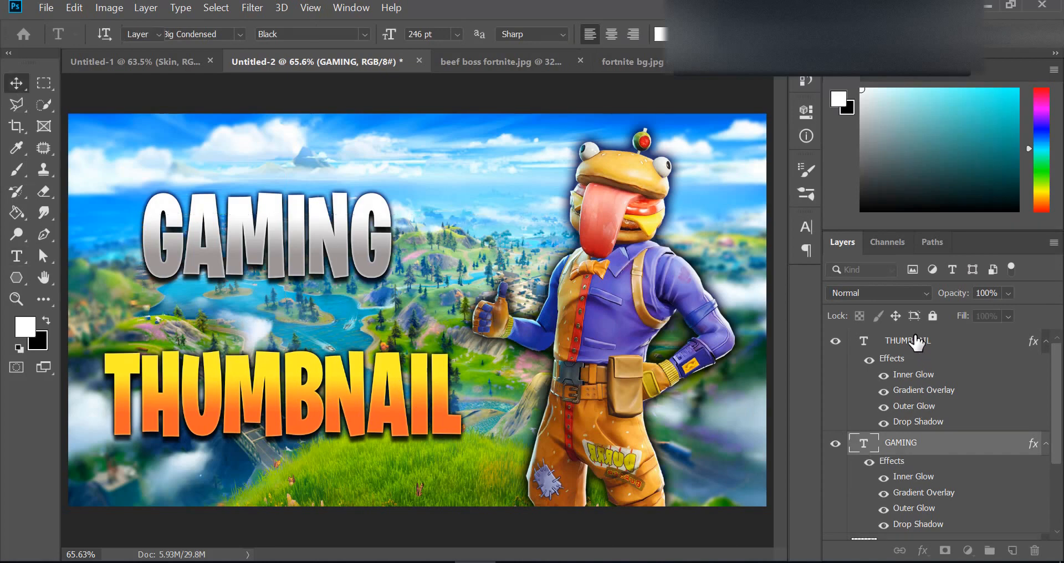
click(915, 342)
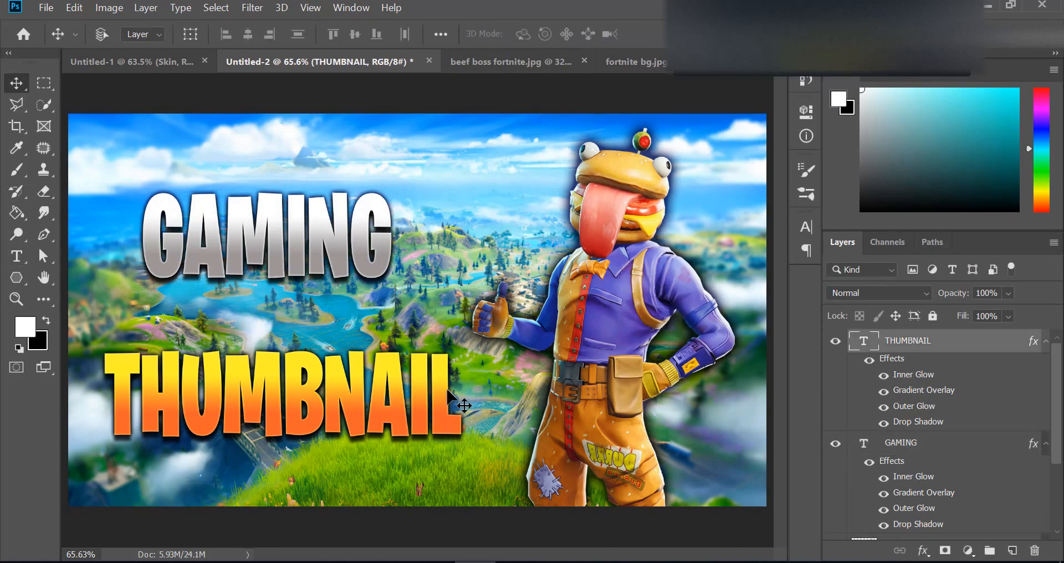
click(940, 444)
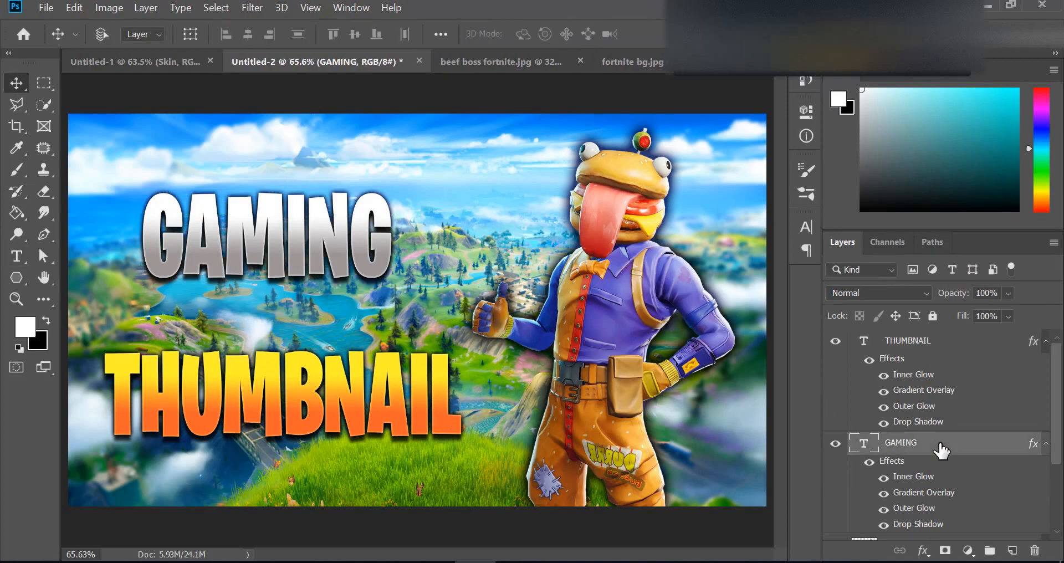
drag(346, 261, 346, 280)
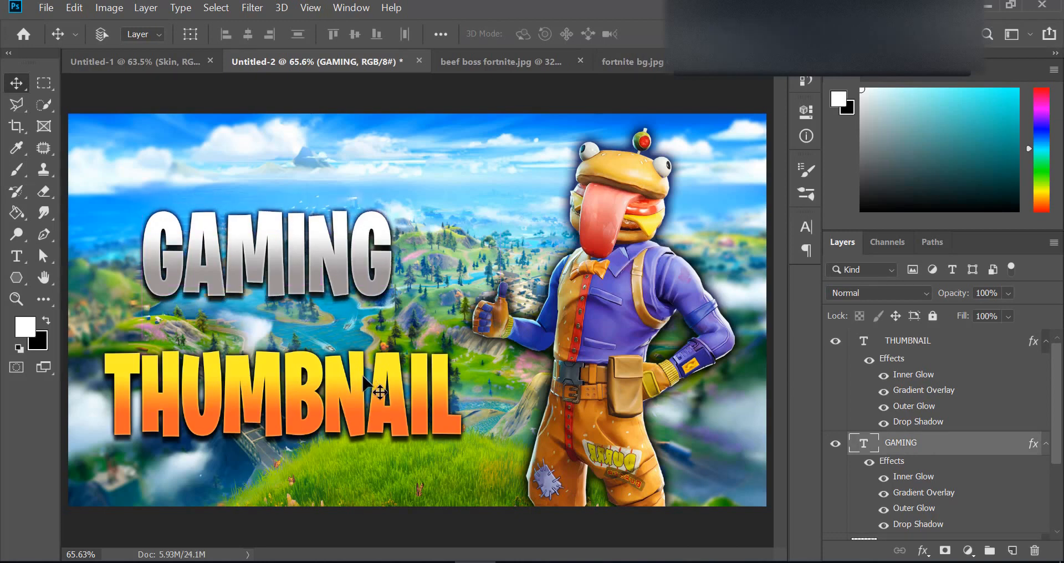
click(887, 347)
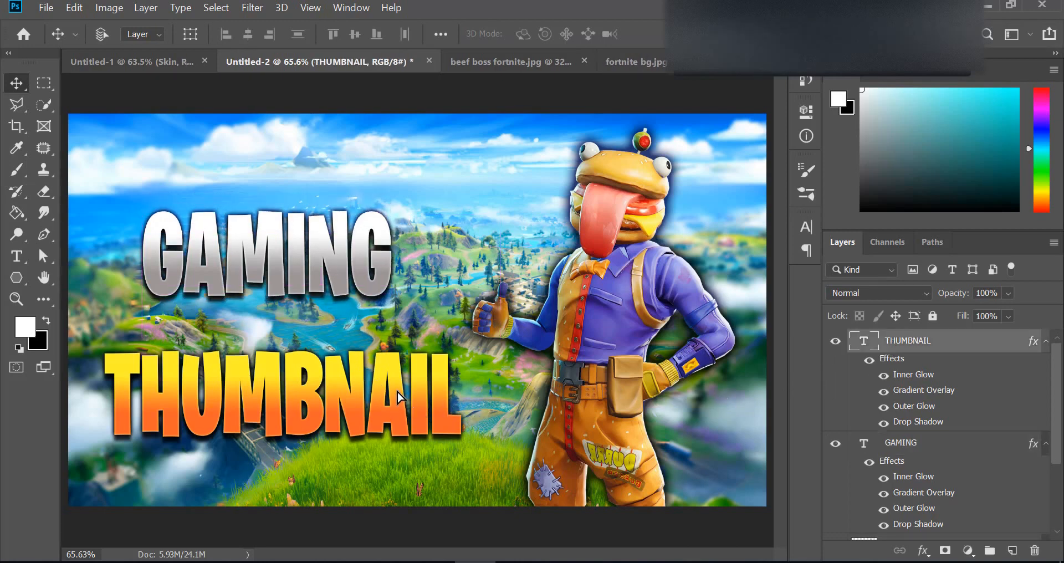
drag(403, 410, 402, 390)
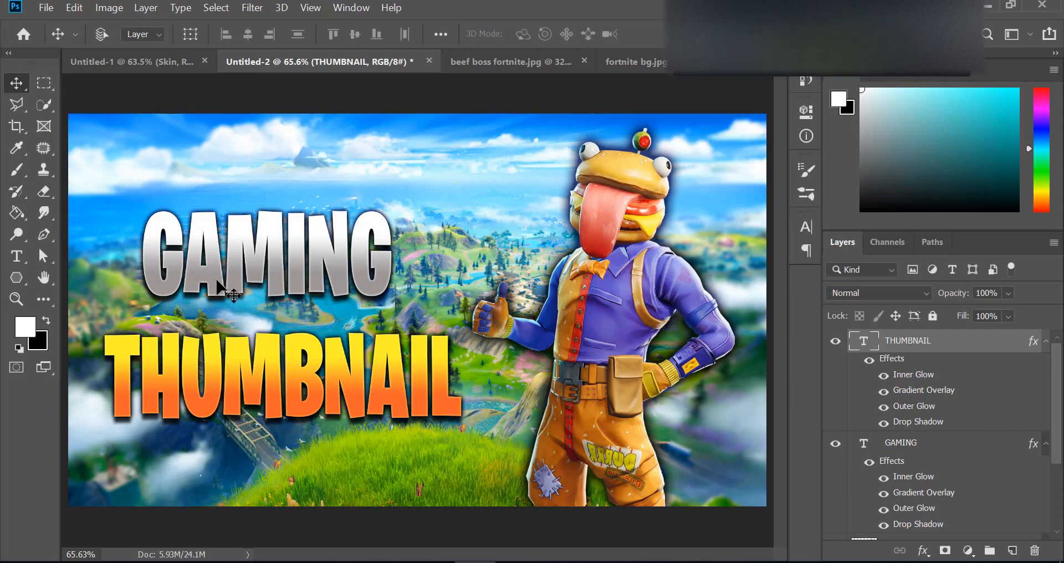
- Draw a narrow upright white triangle about 112 × 292 px with the Pen tool, just above and beyond the end of GAMING
click(38, 237)
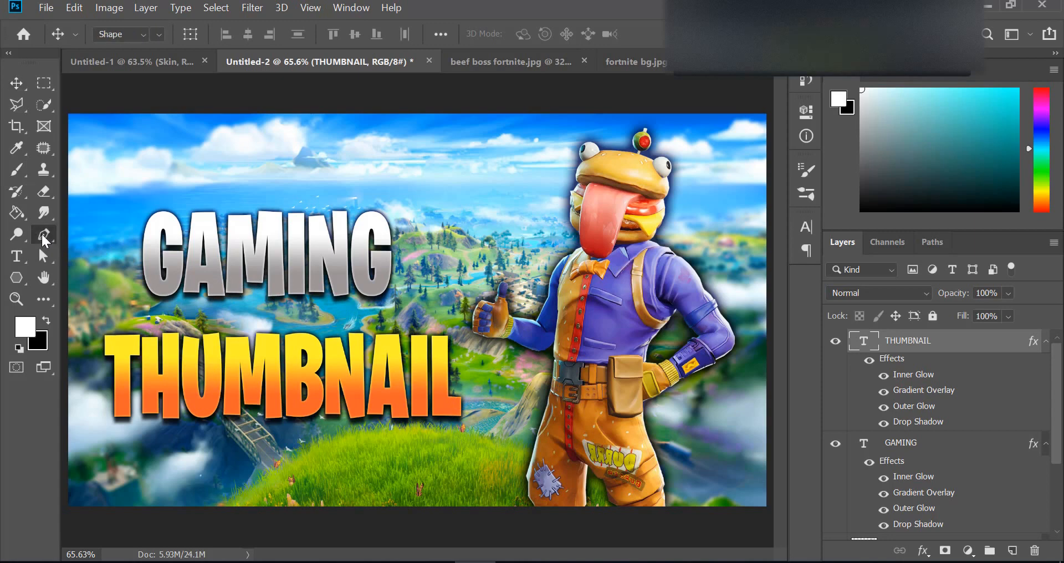
click(420, 222)
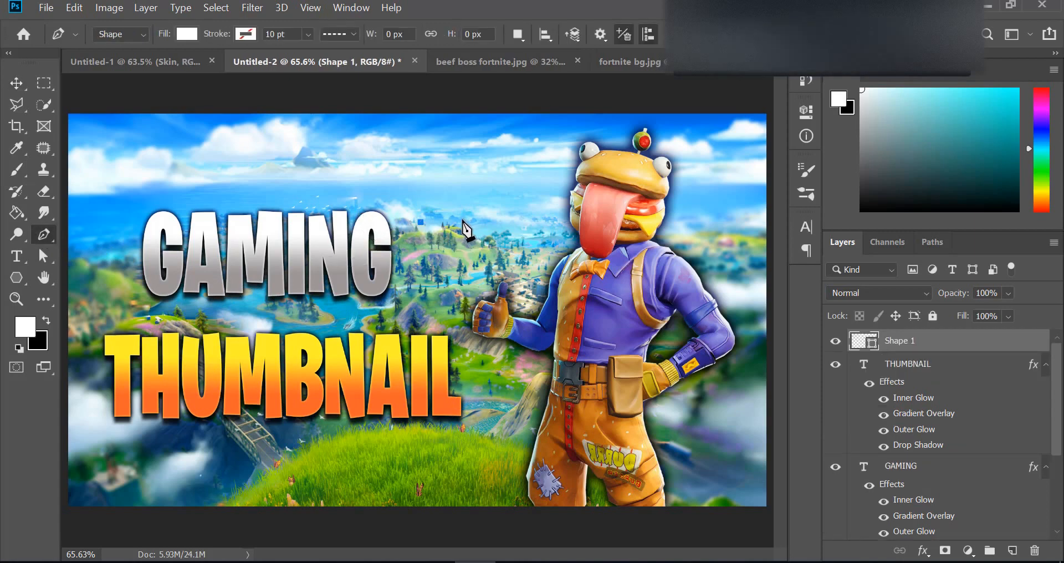
click(462, 220)
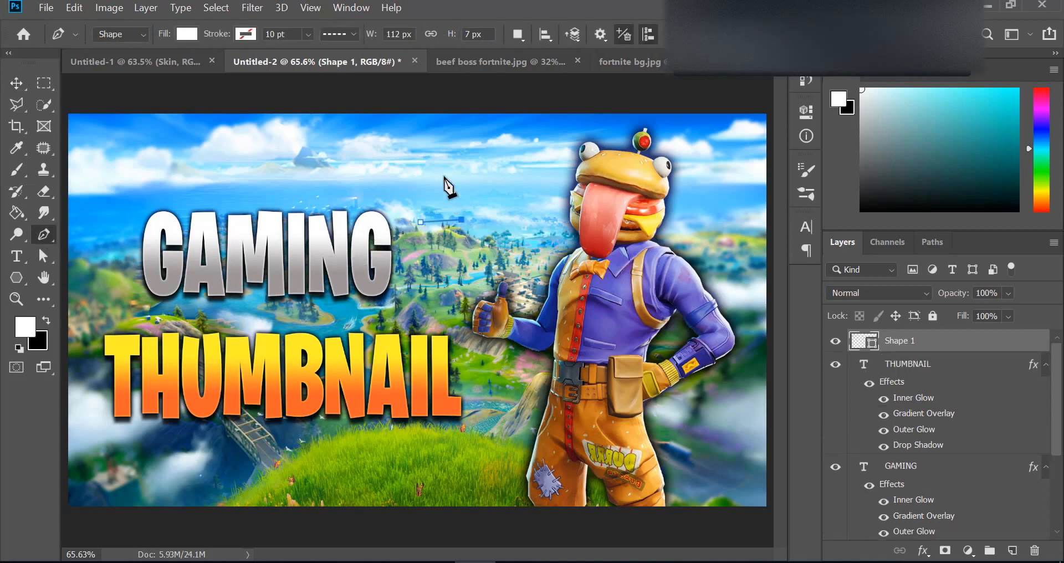
click(431, 117)
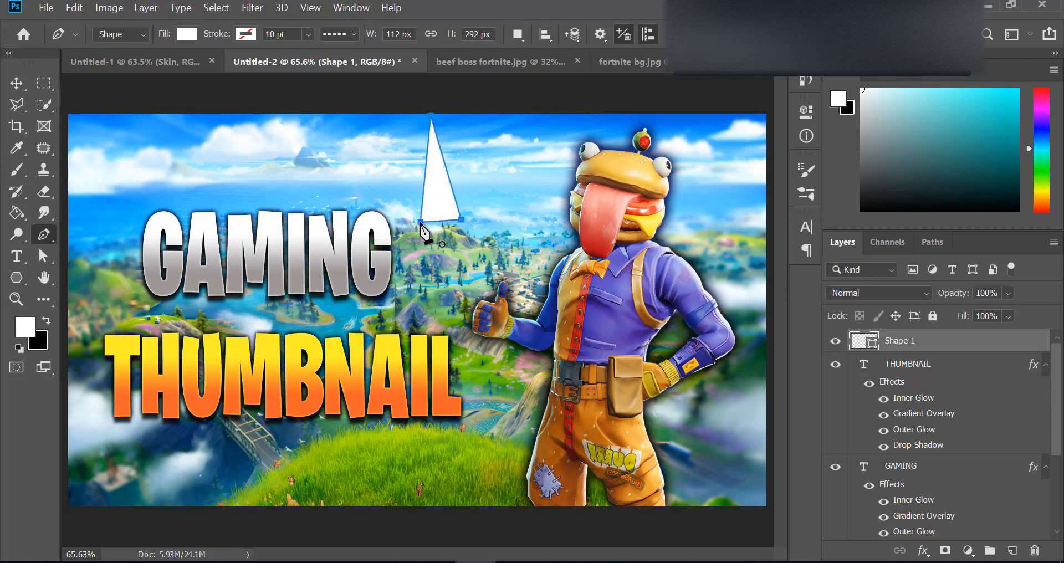
- Make a new anti-aliased selection from the triangle's path with a feather radius of 1 pixel
right_click(444, 192)
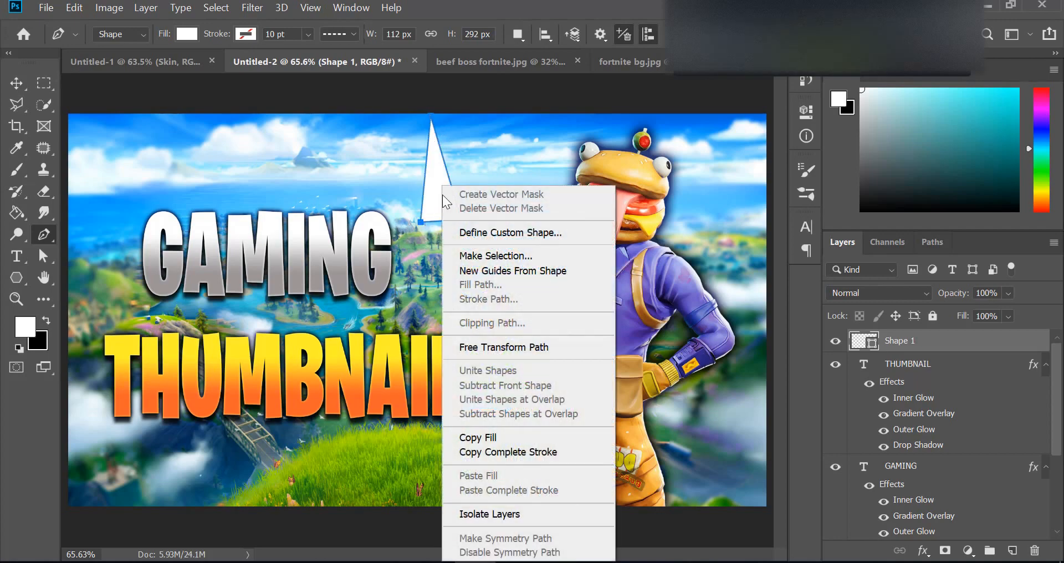
click(496, 256)
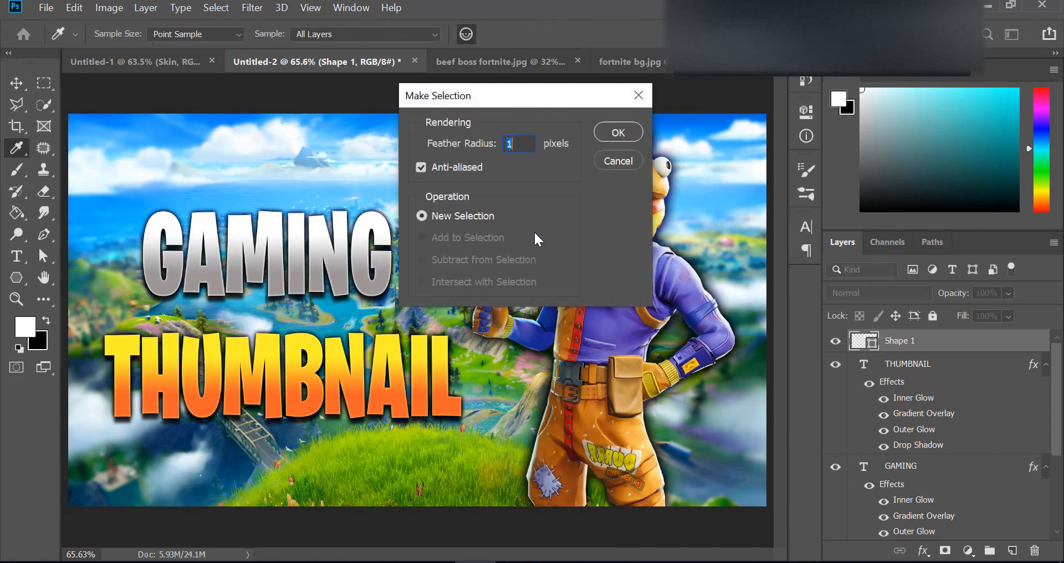
click(603, 133)
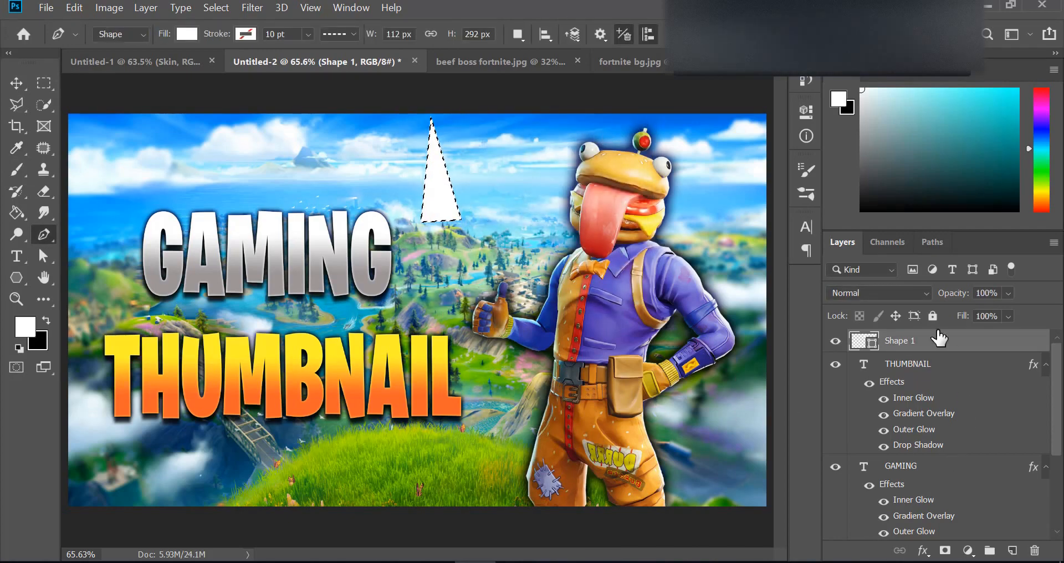
- Put the triangle shape layer into a new group, naming the layer Triangle and the group Triangles
click(990, 551)
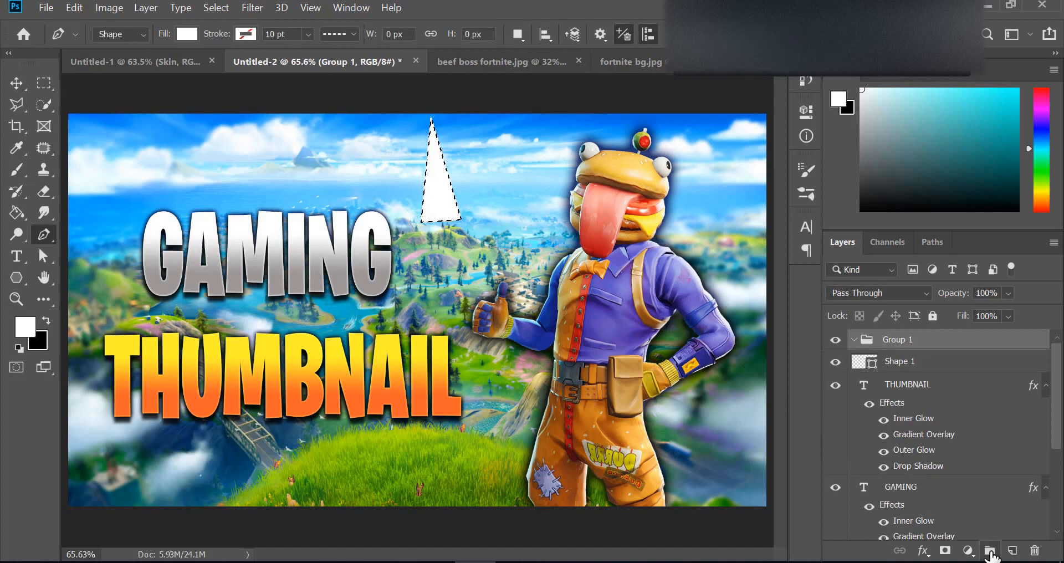
drag(896, 362, 916, 346)
double_click(911, 362)
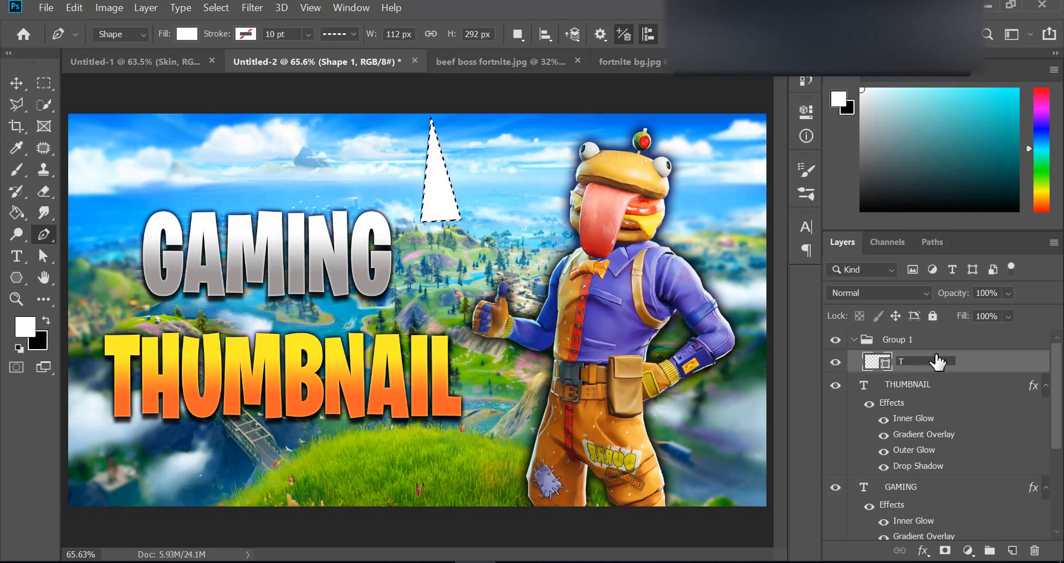
text(Triangl)
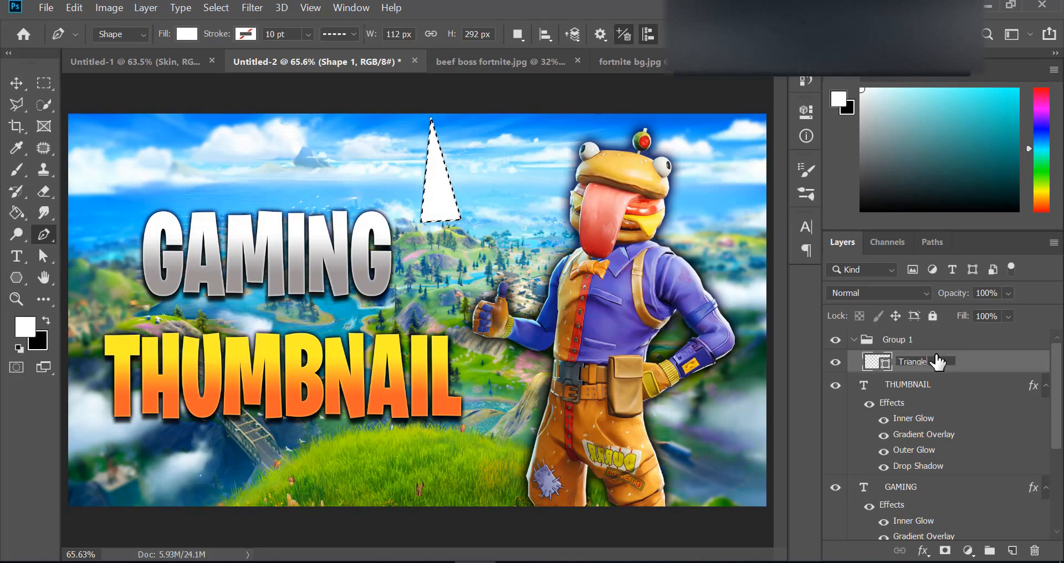
text(e)
double_click(902, 339)
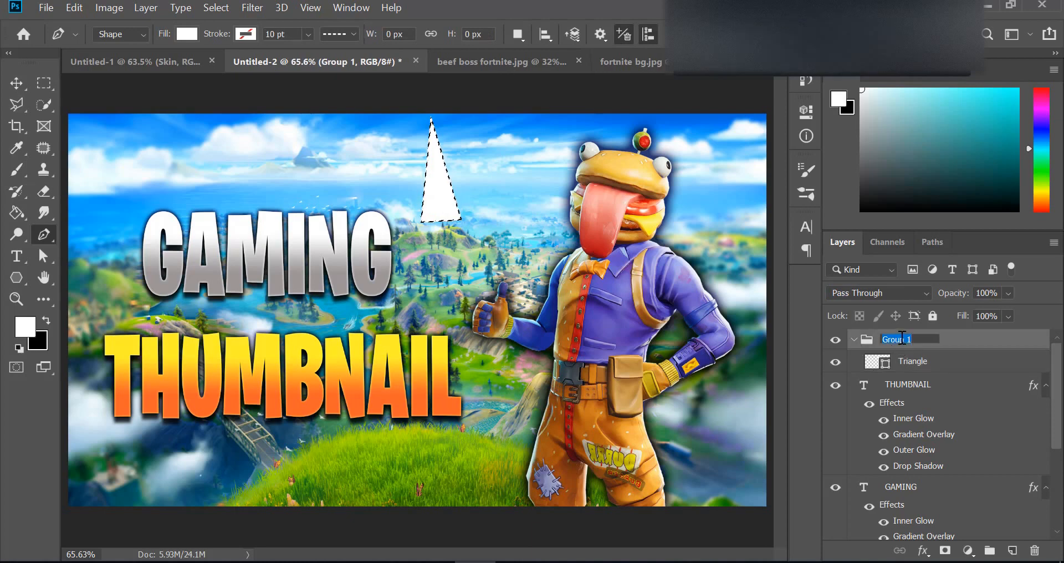
text(Triangles)
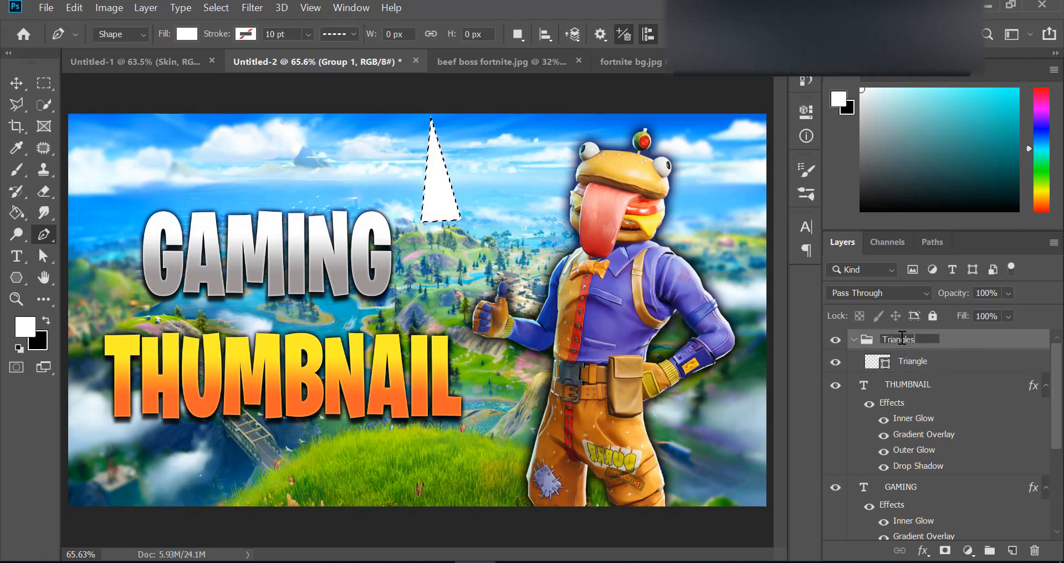
- Finish naming the Triangles group, make the Triangle layer active for moving and clear the selection around the triangle
key(Return)
click(957, 367)
key(v)
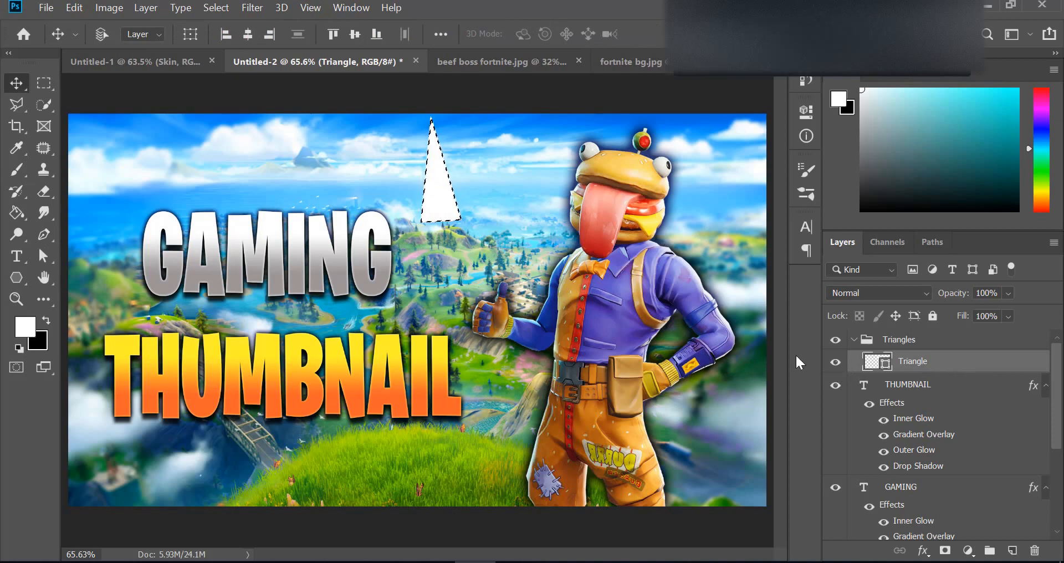
key(ctrl)
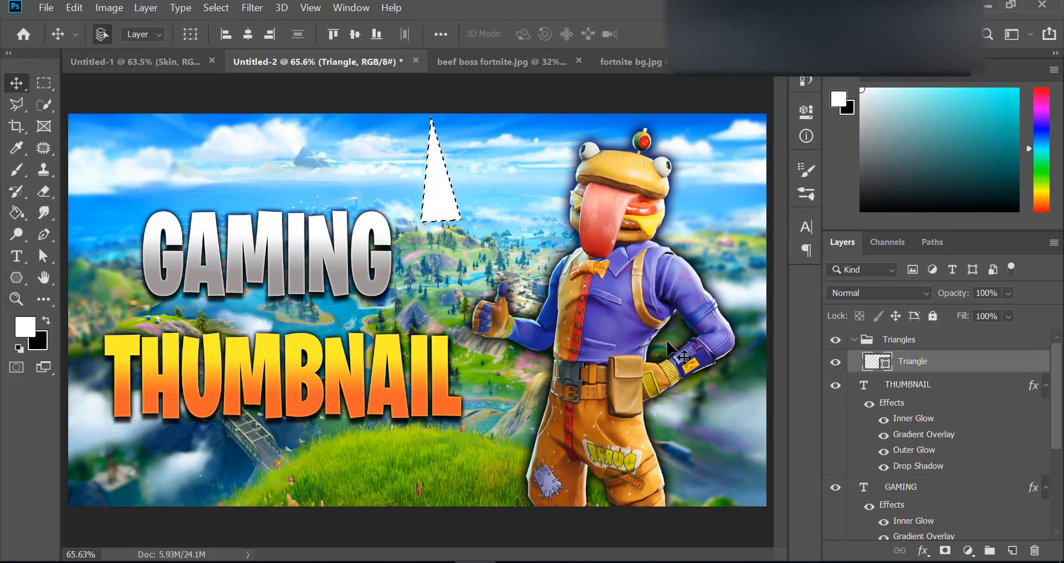
key(ctrl+d)
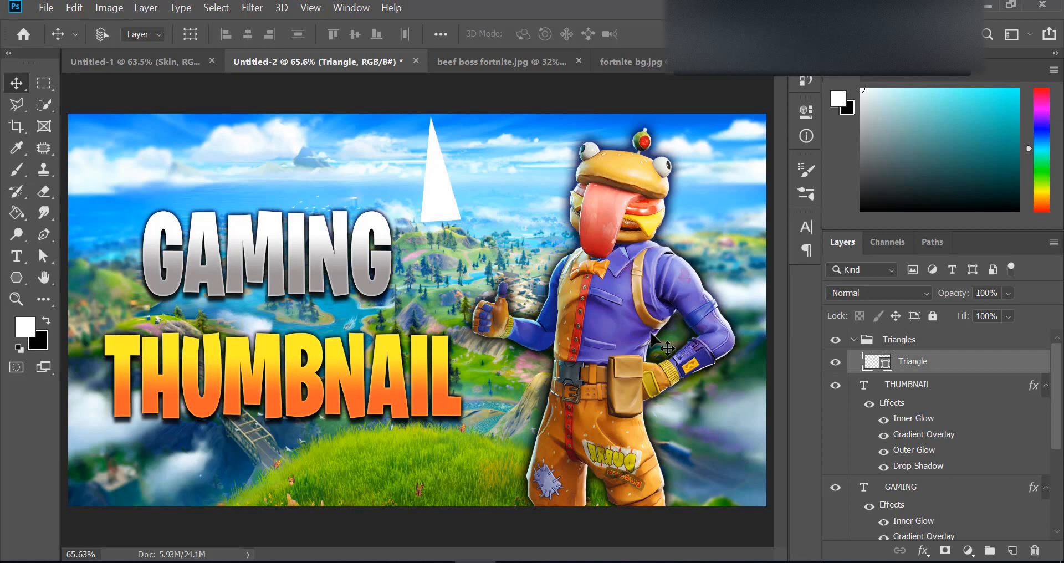
- Transform the triangle to about 121% width and 116% height, rotated about 146°, placing it in the canvas's upper-left corner with its tip towards GAMING
key(ctrl+t)
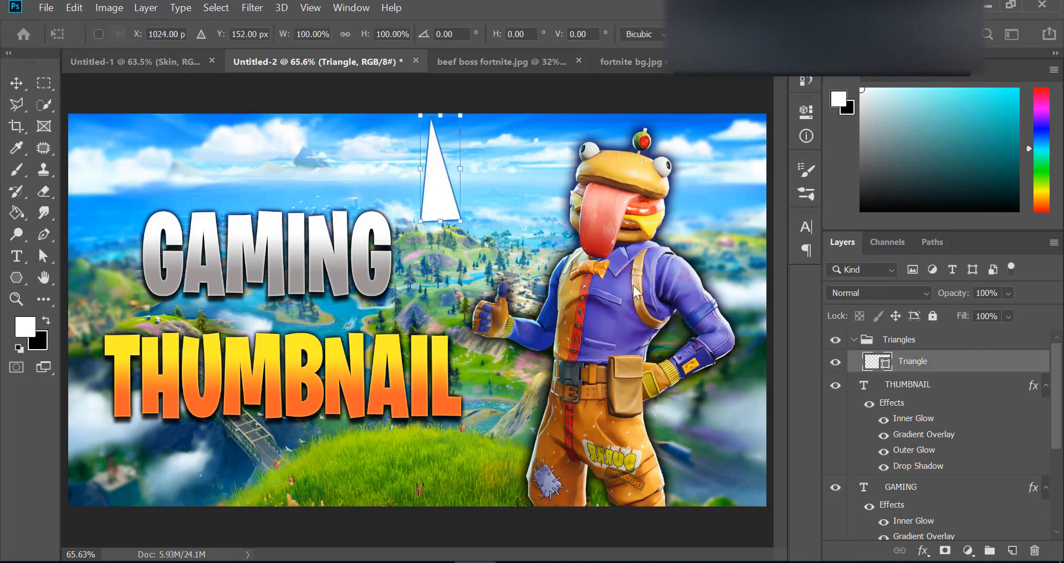
drag(474, 124, 379, 337)
drag(401, 280, 123, 185)
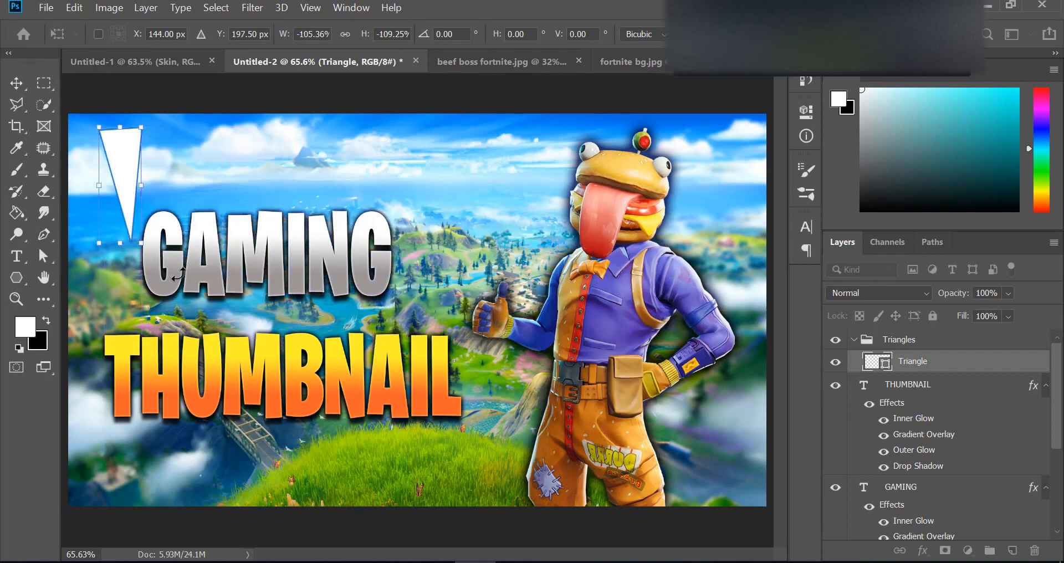
drag(132, 243, 151, 187)
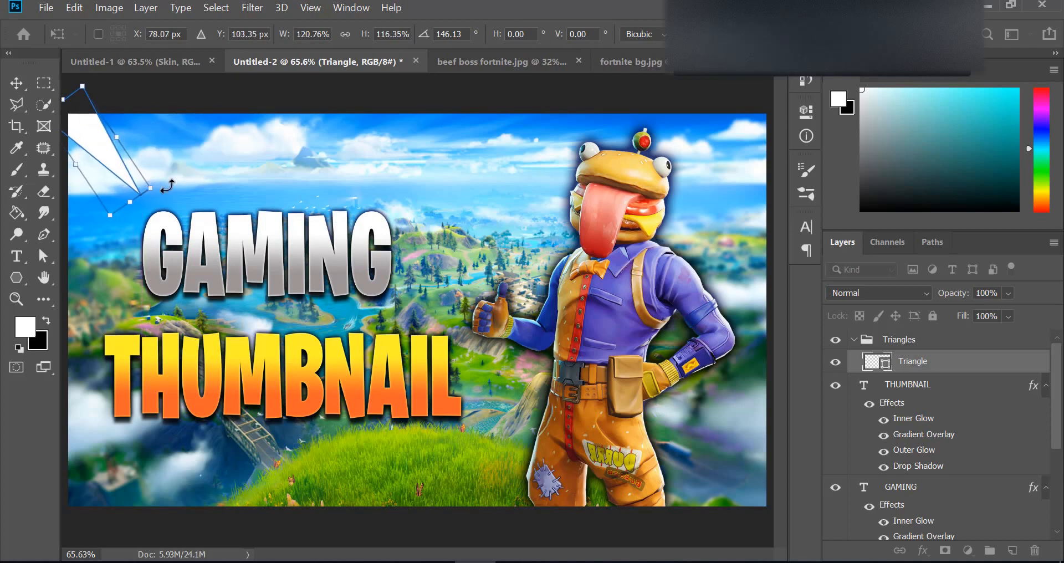
key(Return)
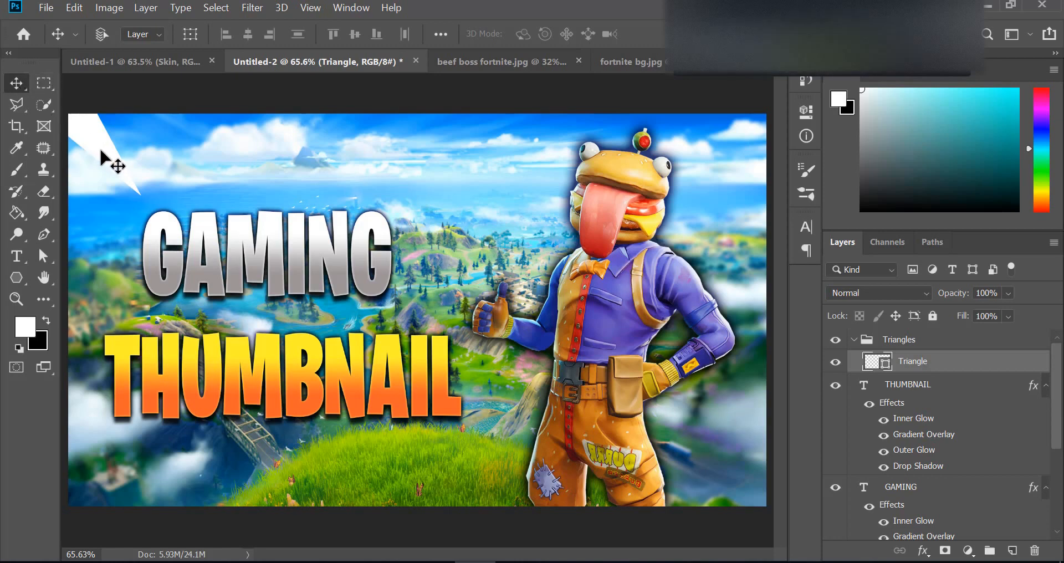
- Duplicate the triangle along the canvas's top edge above GAMING, rotate the copy about 20° and raise it so mainly its tip shows
key(alt)
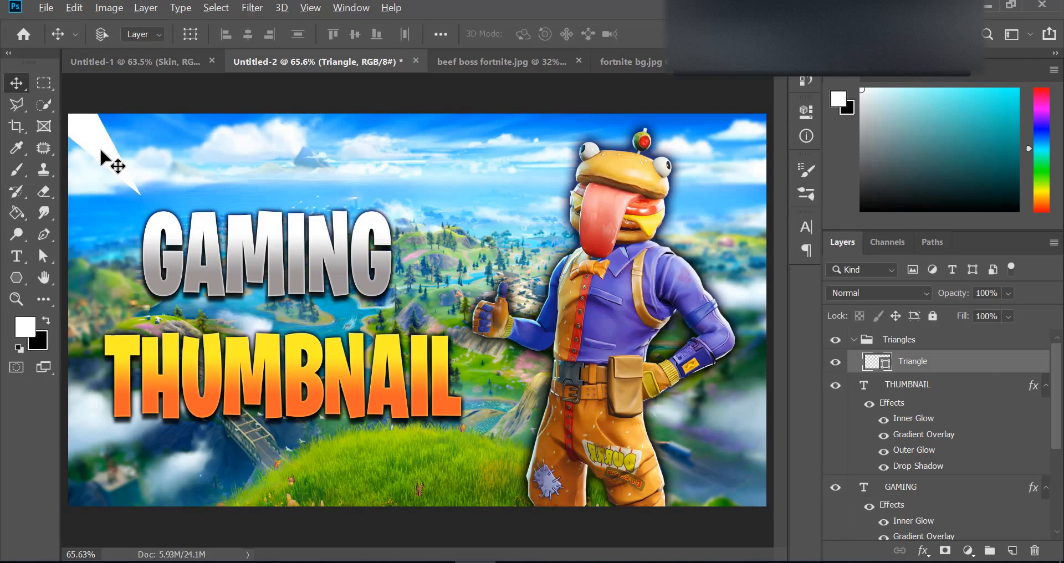
drag(100, 157, 268, 143)
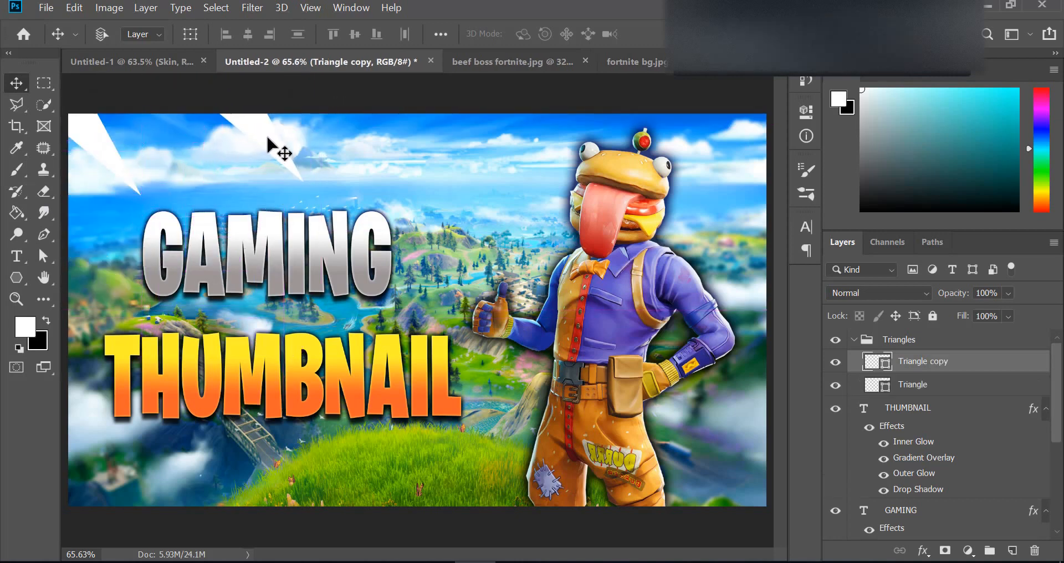
key(ctrl+t)
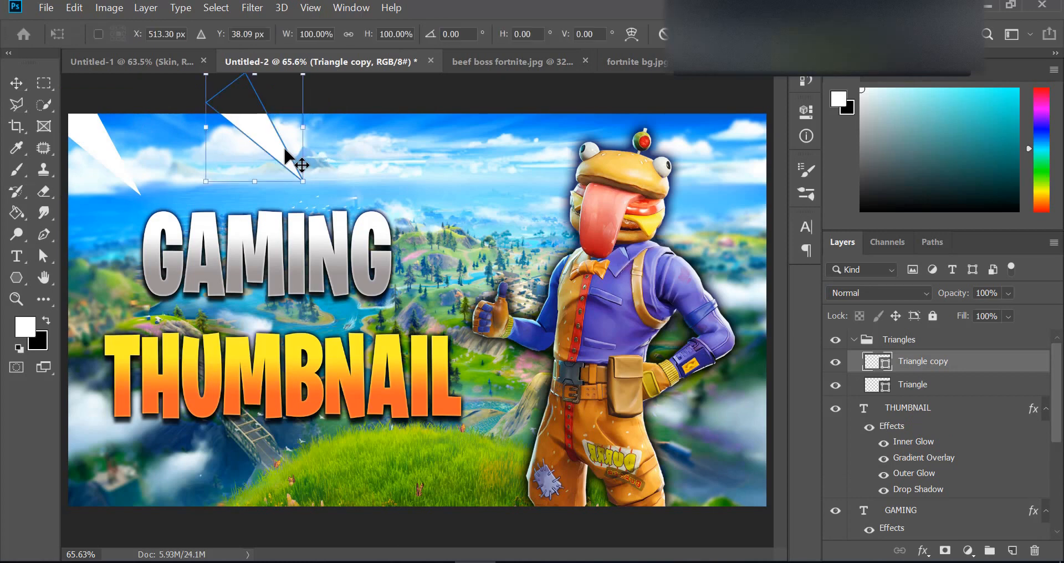
drag(359, 187, 337, 221)
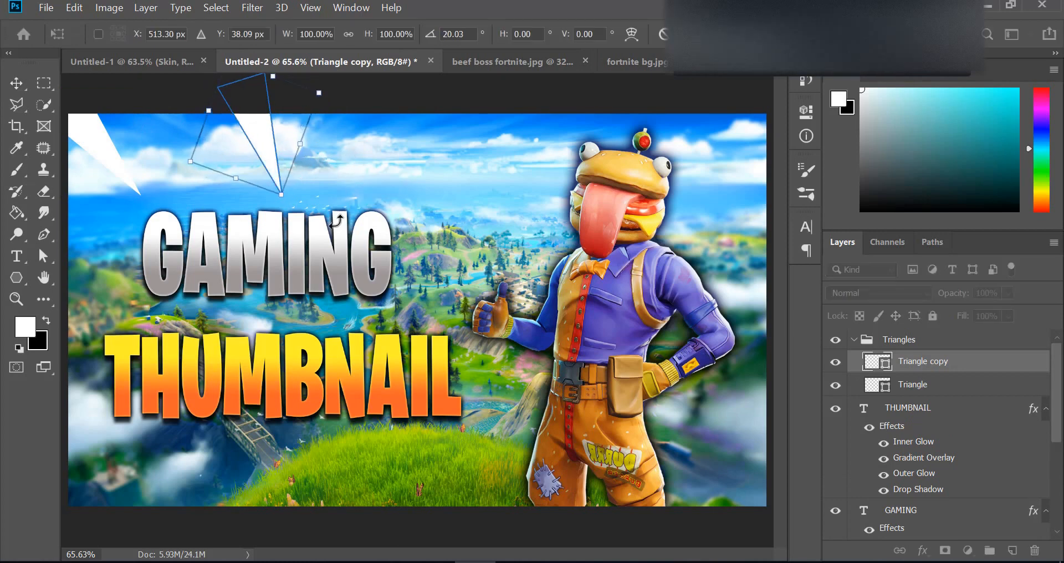
drag(296, 127, 281, 92)
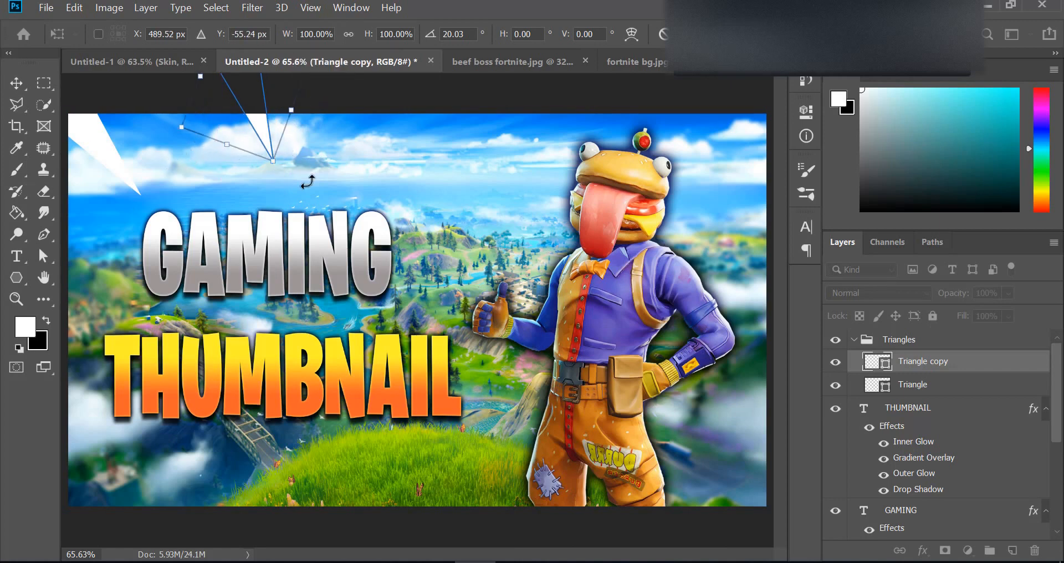
click(17, 83)
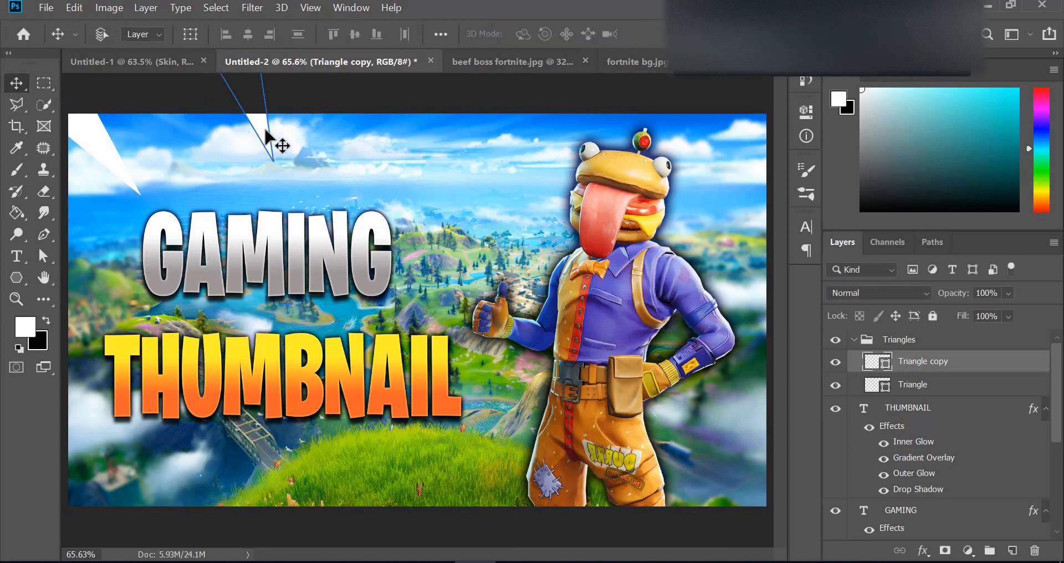
- Duplicate the second triangle further along the top edge, beyond the end of GAMING, and rotate the new copy about 24°
drag(268, 138, 430, 161)
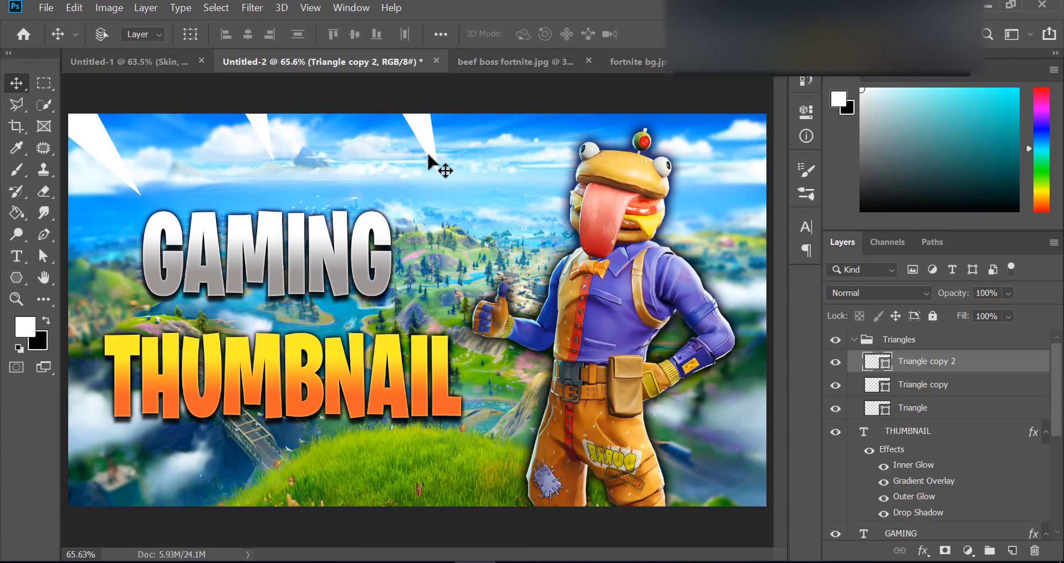
key(ctrl+t)
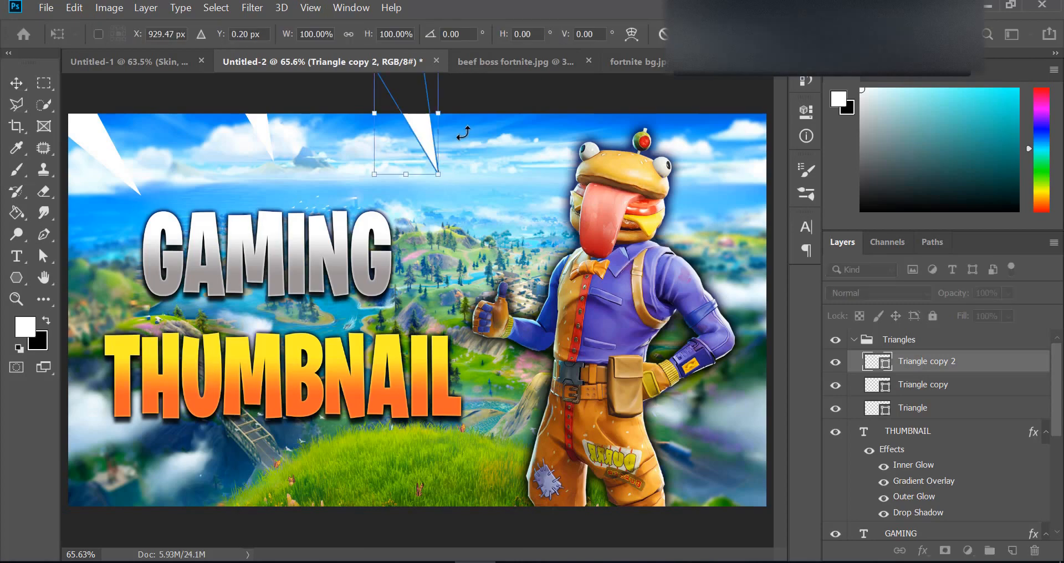
drag(463, 133, 484, 164)
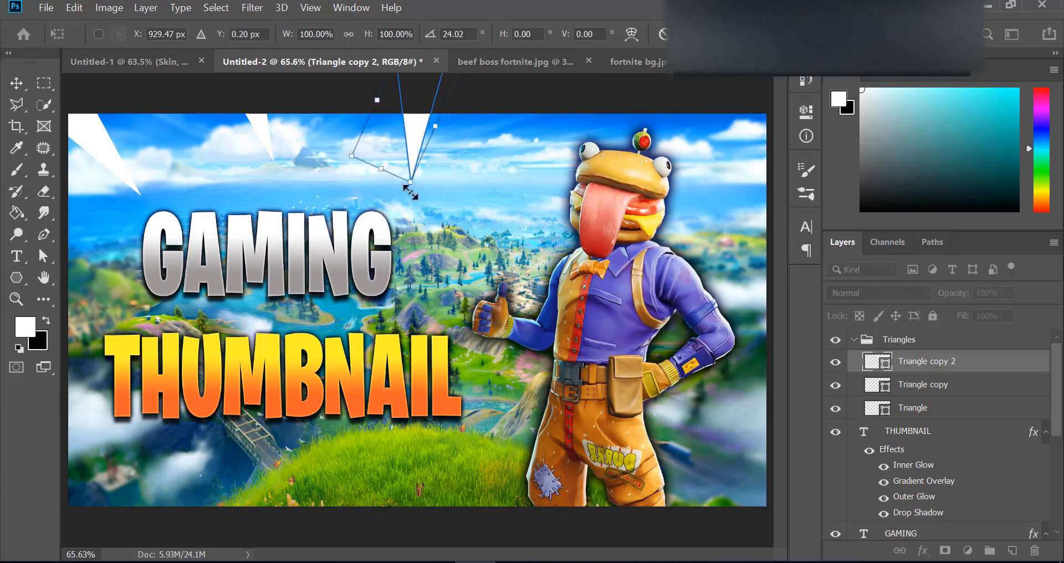